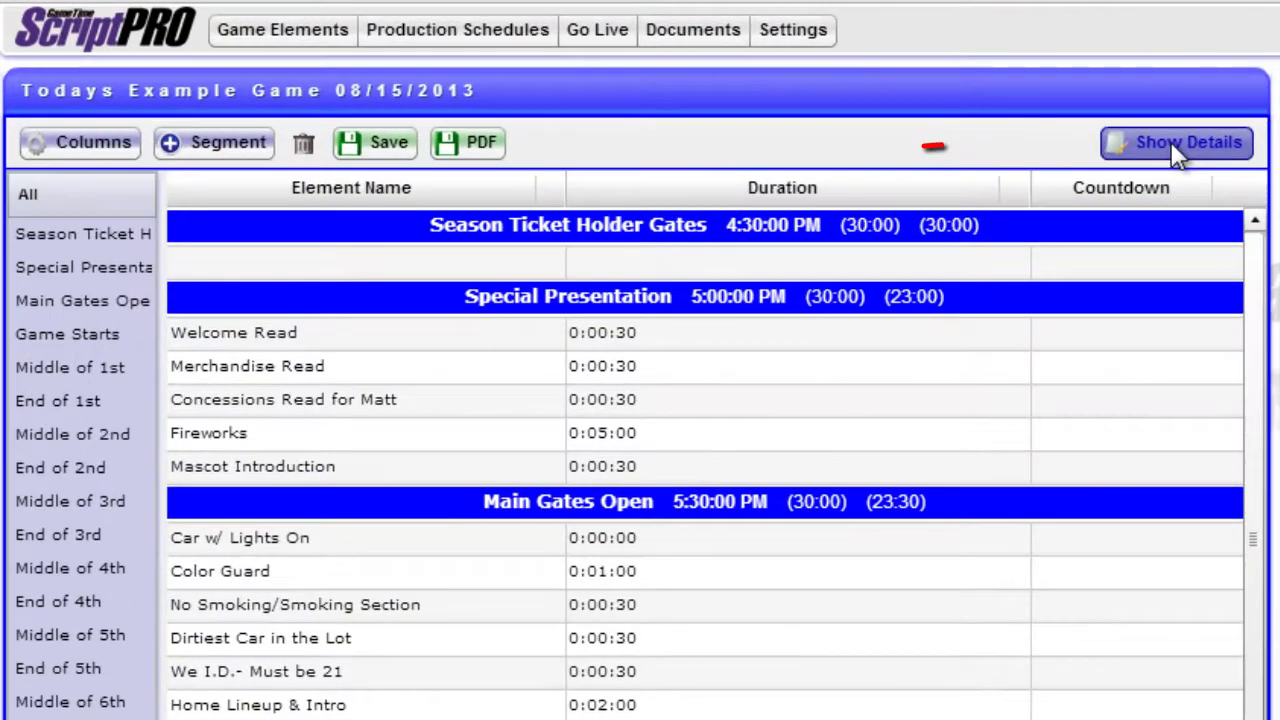
# Tick Ready on the example game's Main Info details and save it.
pyautogui.click(955, 126)
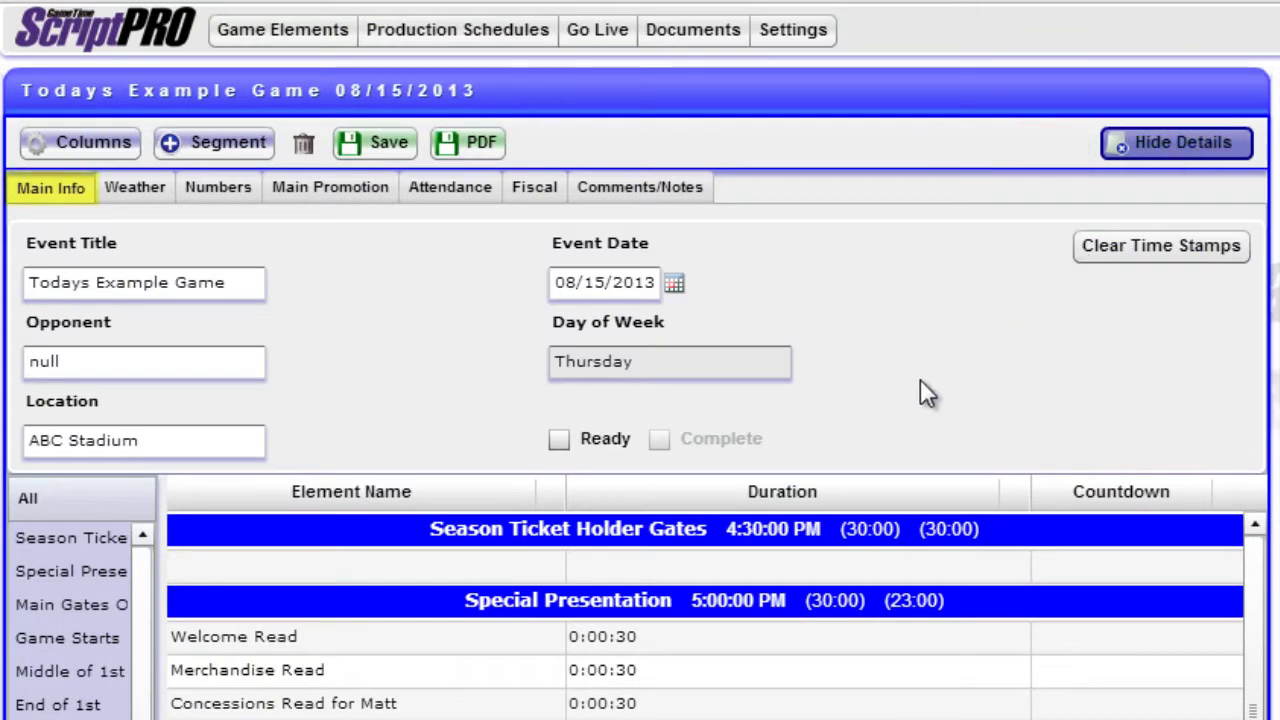
pyautogui.click(560, 442)
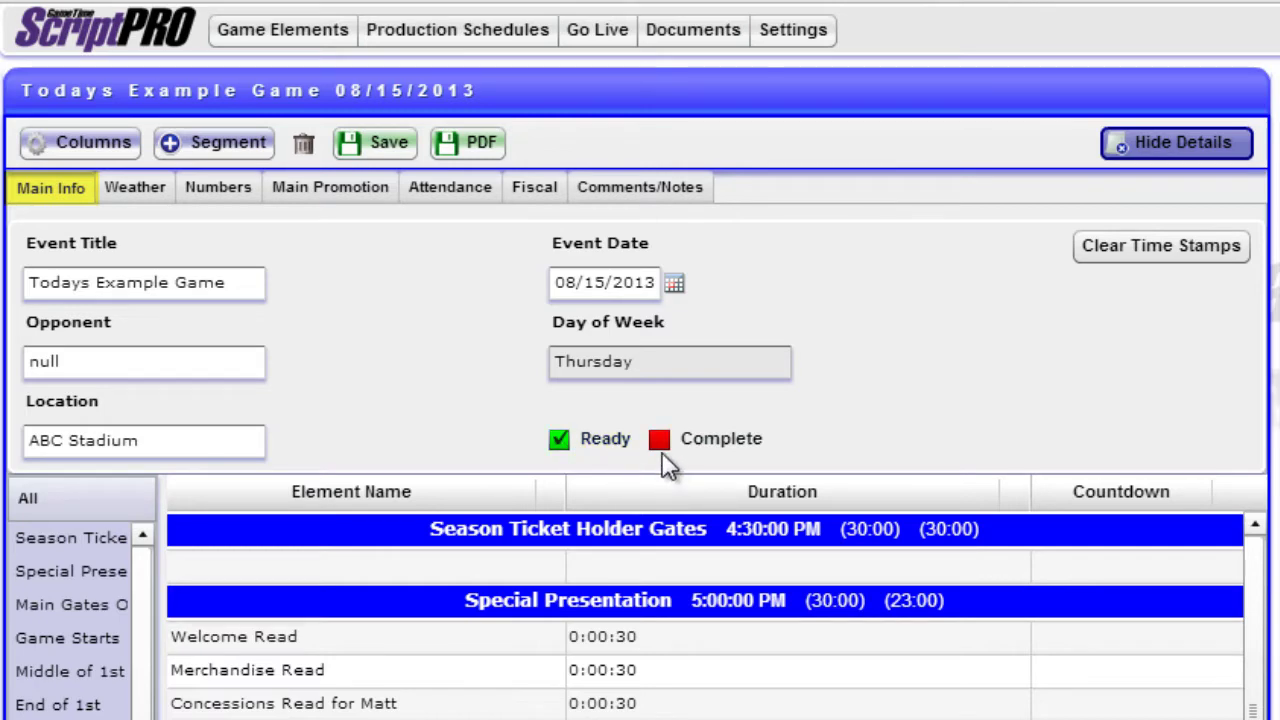
pyautogui.click(373, 146)
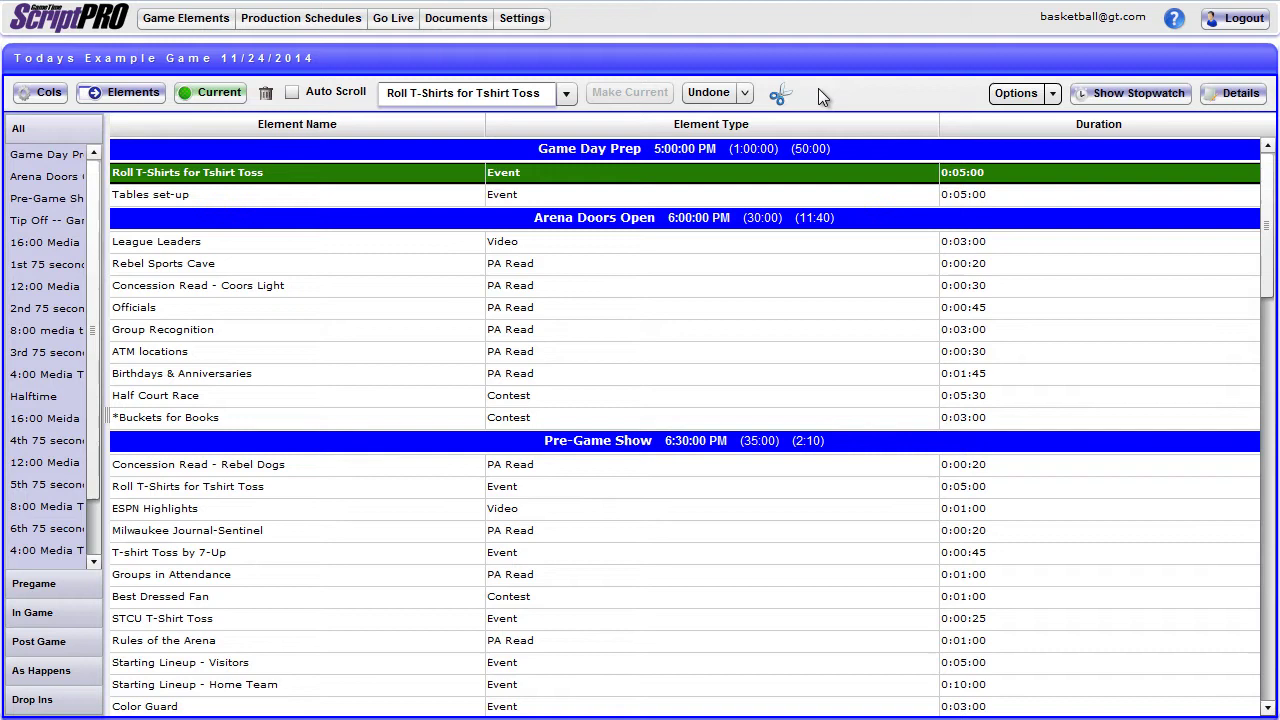
# Show Done, Item No., Main Video, Overlay, South Video, Time of Day and Time Stamp columns.
pyautogui.click(36, 93)
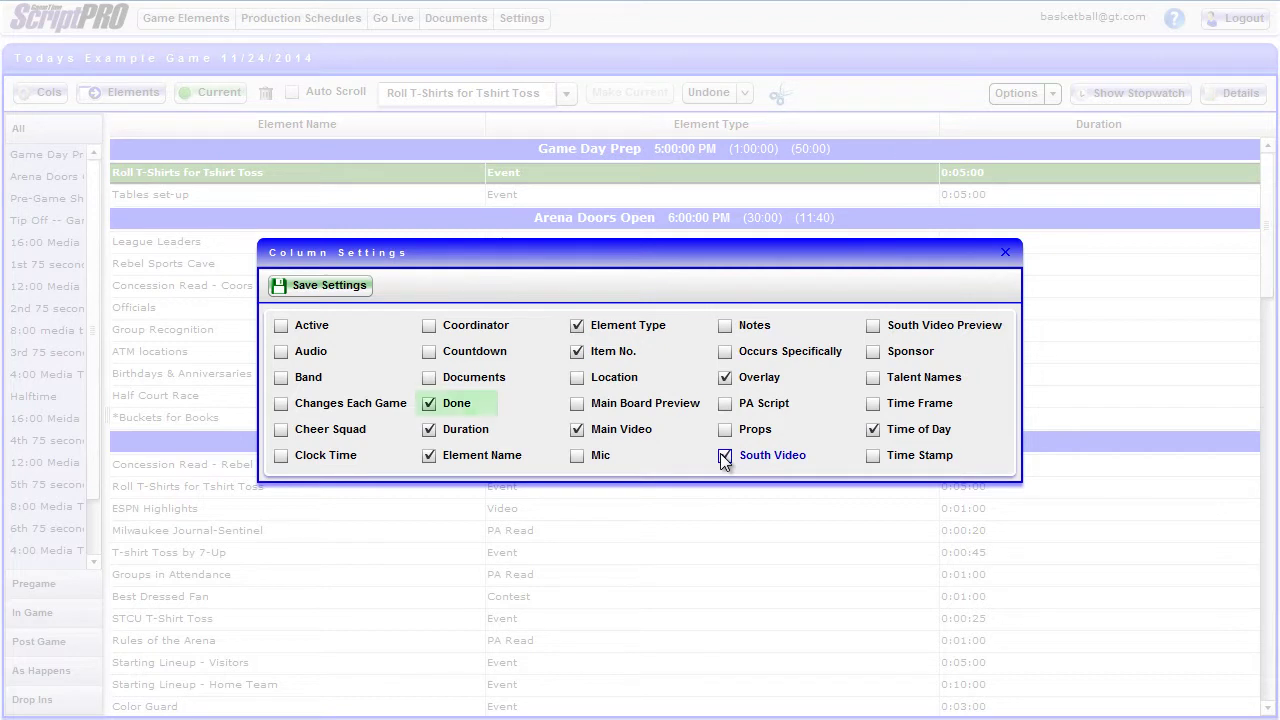
pyautogui.click(872, 457)
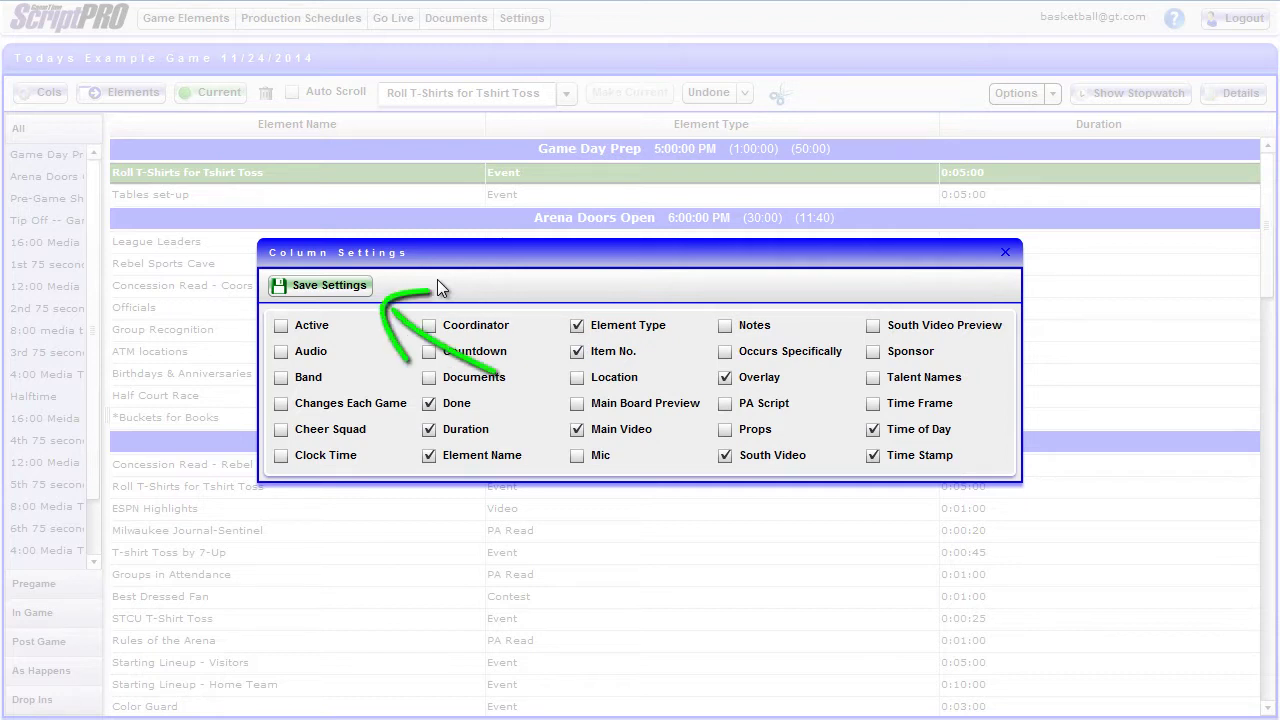
pyautogui.click(345, 291)
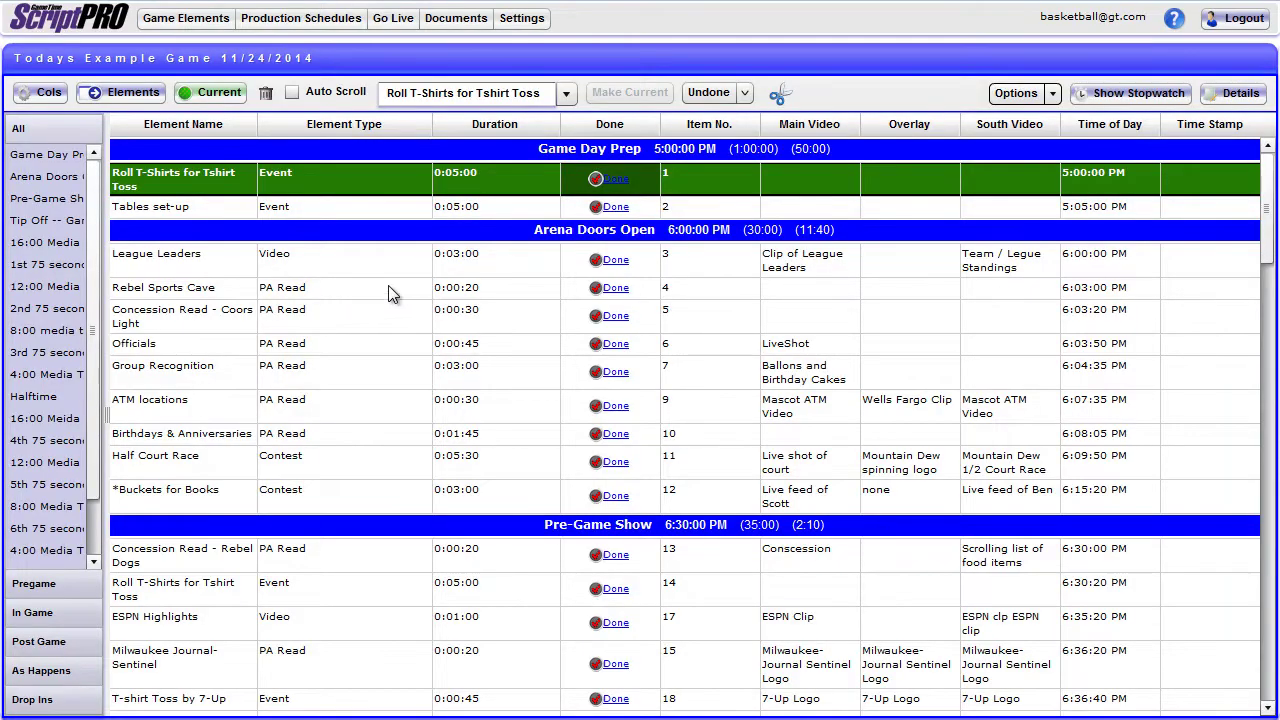
# Move the Item No. column to the far left and Done to the far right.
pyautogui.moveTo(709, 124); pyautogui.dragTo(153, 120)
pyautogui.moveTo(705, 121)
pyautogui.mouseDown()
pyautogui.moveTo(1232, 126)
pyautogui.moveTo(1195, 118)
pyautogui.mouseUp()
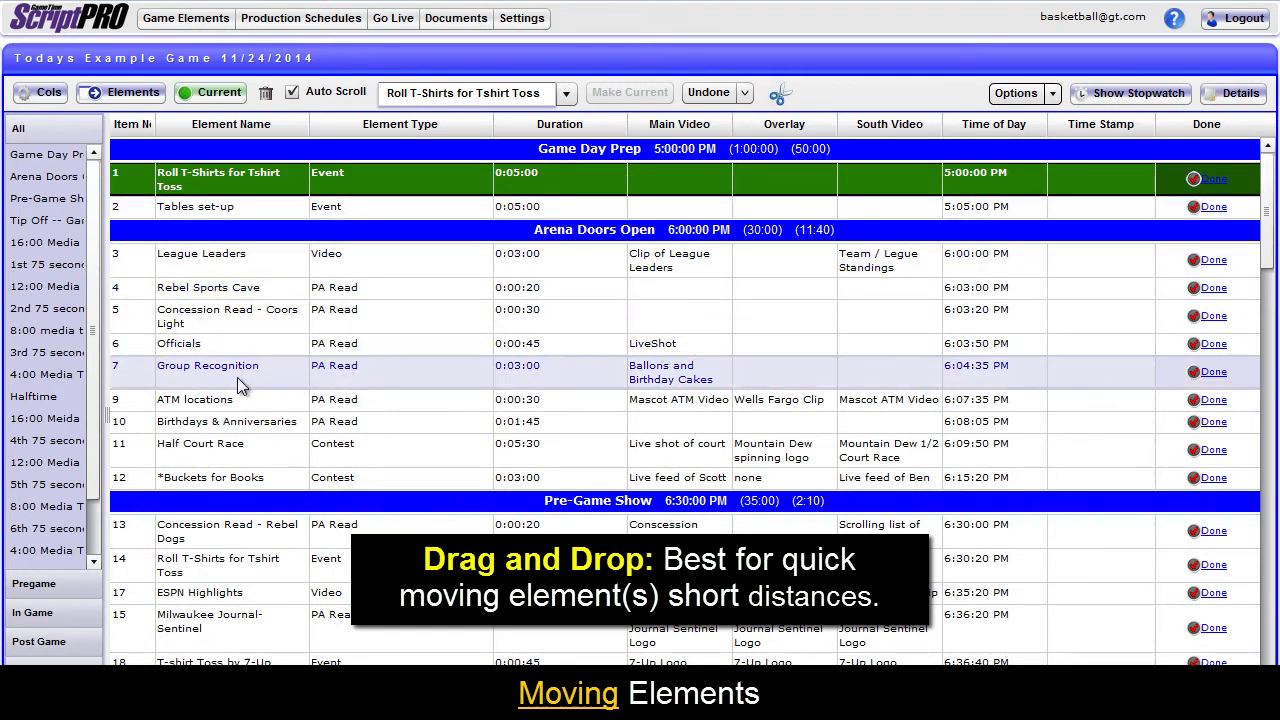
# Drag ATM locations up to sit directly below Rebel Sports Cave.
pyautogui.moveTo(222, 401); pyautogui.dragTo(222, 313)
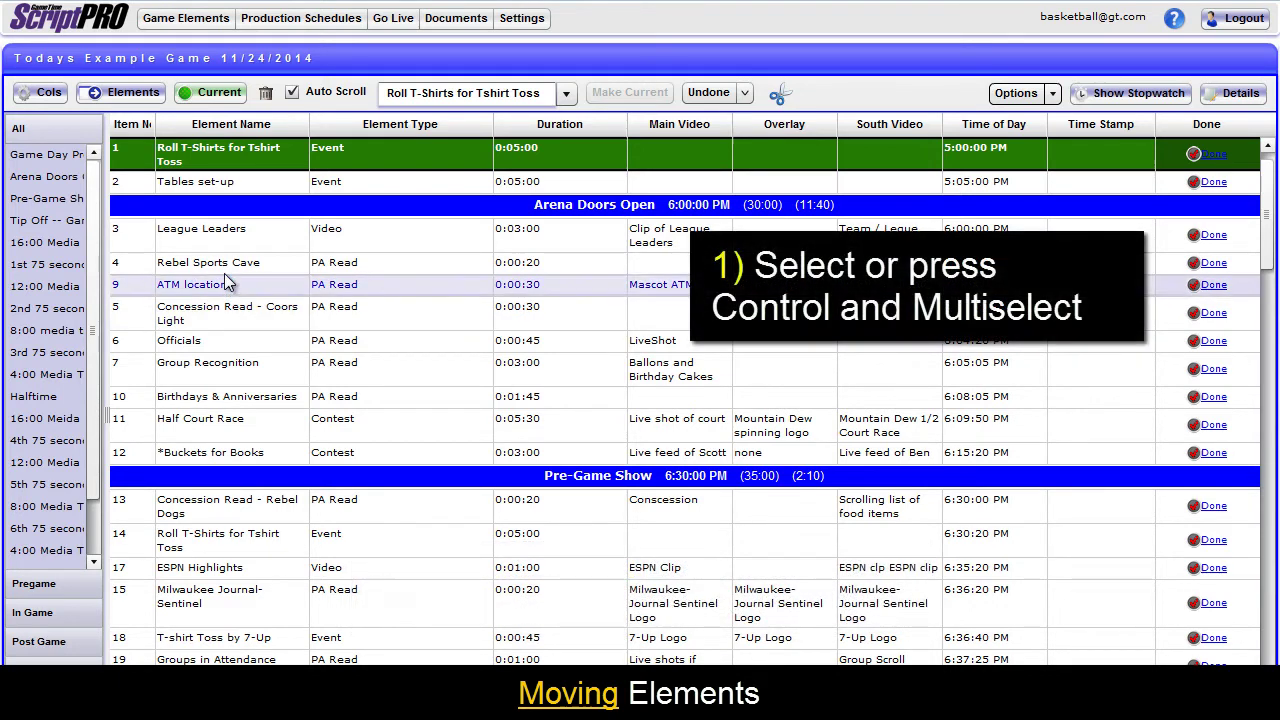
# Cut Rebel Sports Cave, ATM locations and Concession Read - Coors Light, inserting them after Groups in Attendance.
pyautogui.click(224, 266)
pyautogui.keyDown('ctrl'); pyautogui.click(226, 286); pyautogui.keyUp('ctrl')
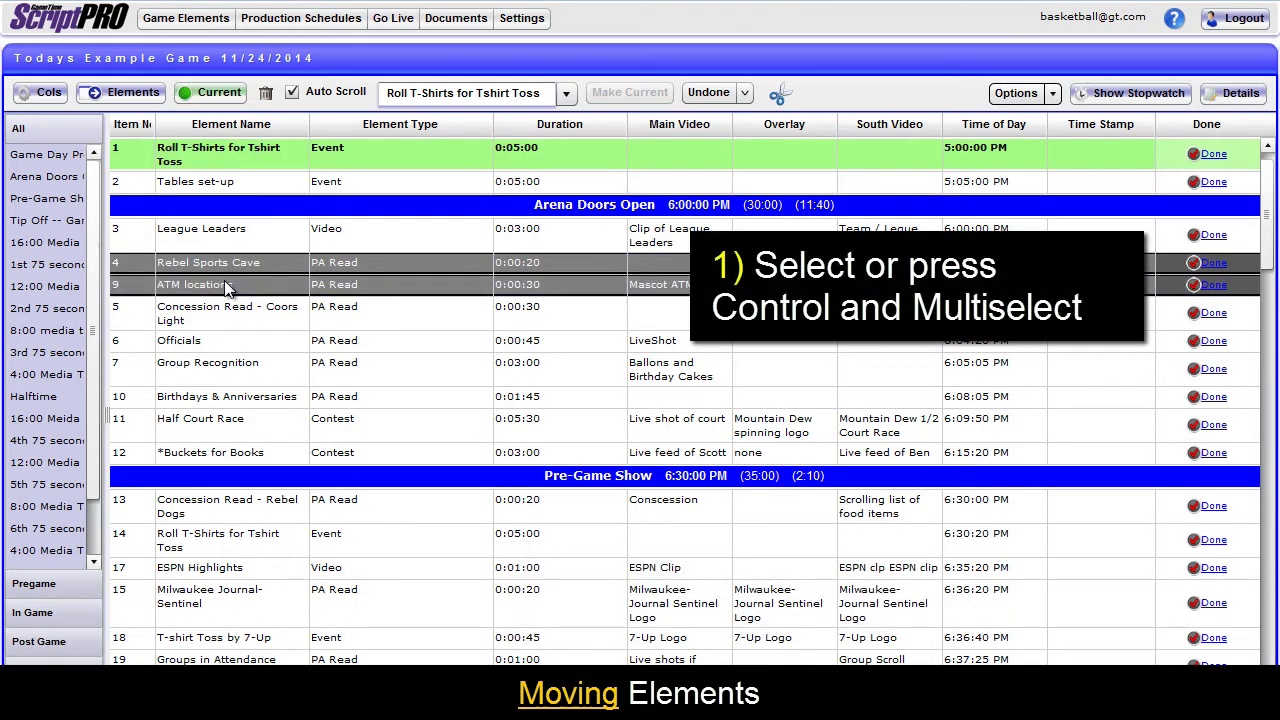
pyautogui.keyDown('ctrl'); pyautogui.click(228, 310); pyautogui.keyUp('ctrl')
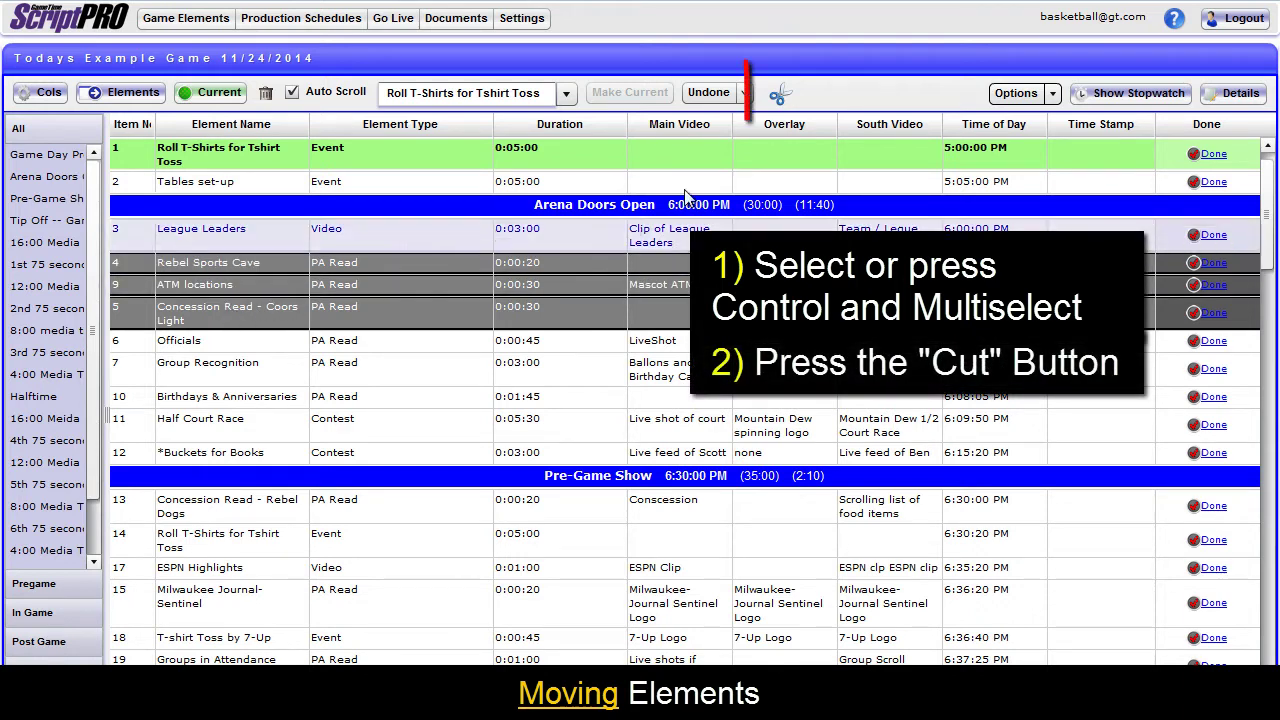
pyautogui.click(781, 96)
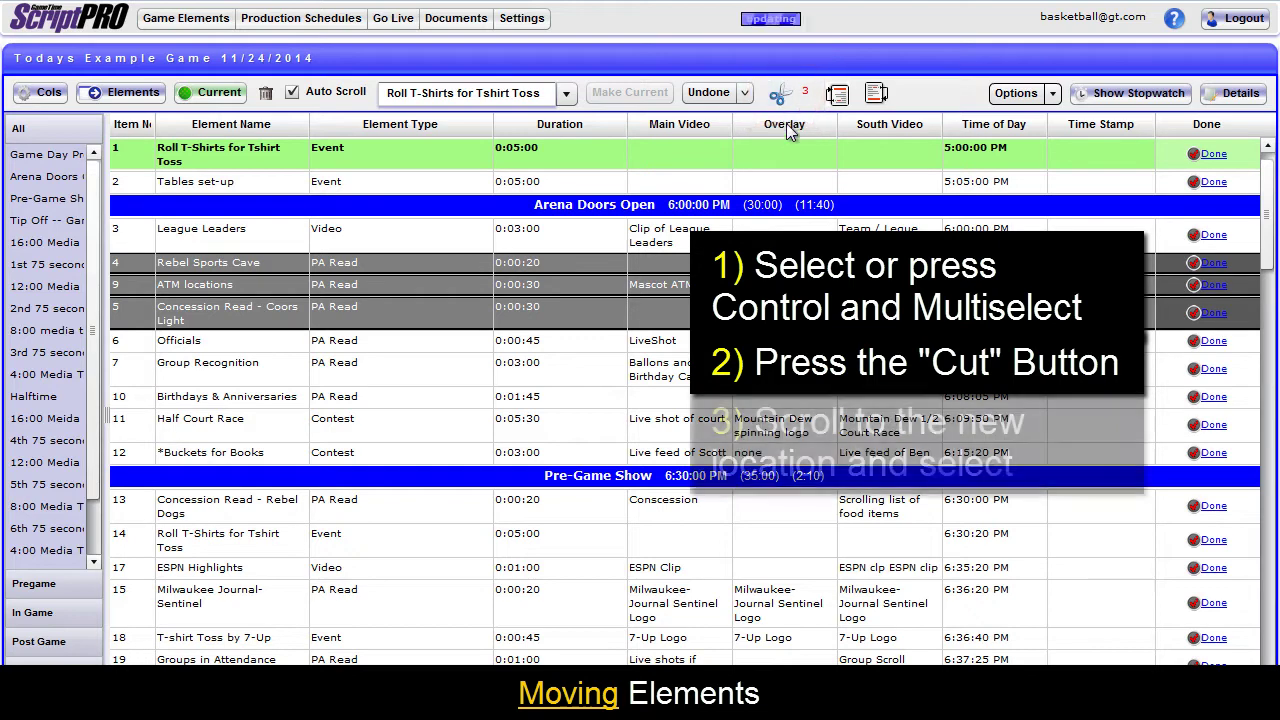
pyautogui.scroll(-2, 457, 371)
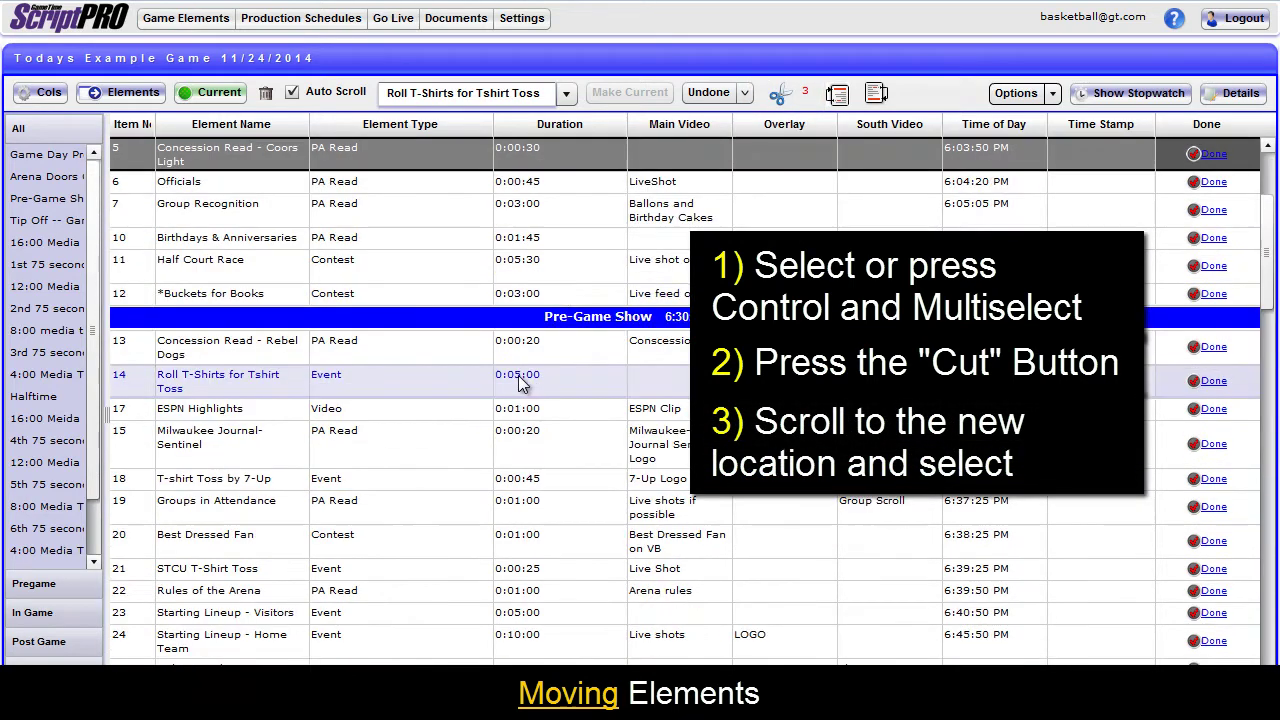
pyautogui.click(224, 510)
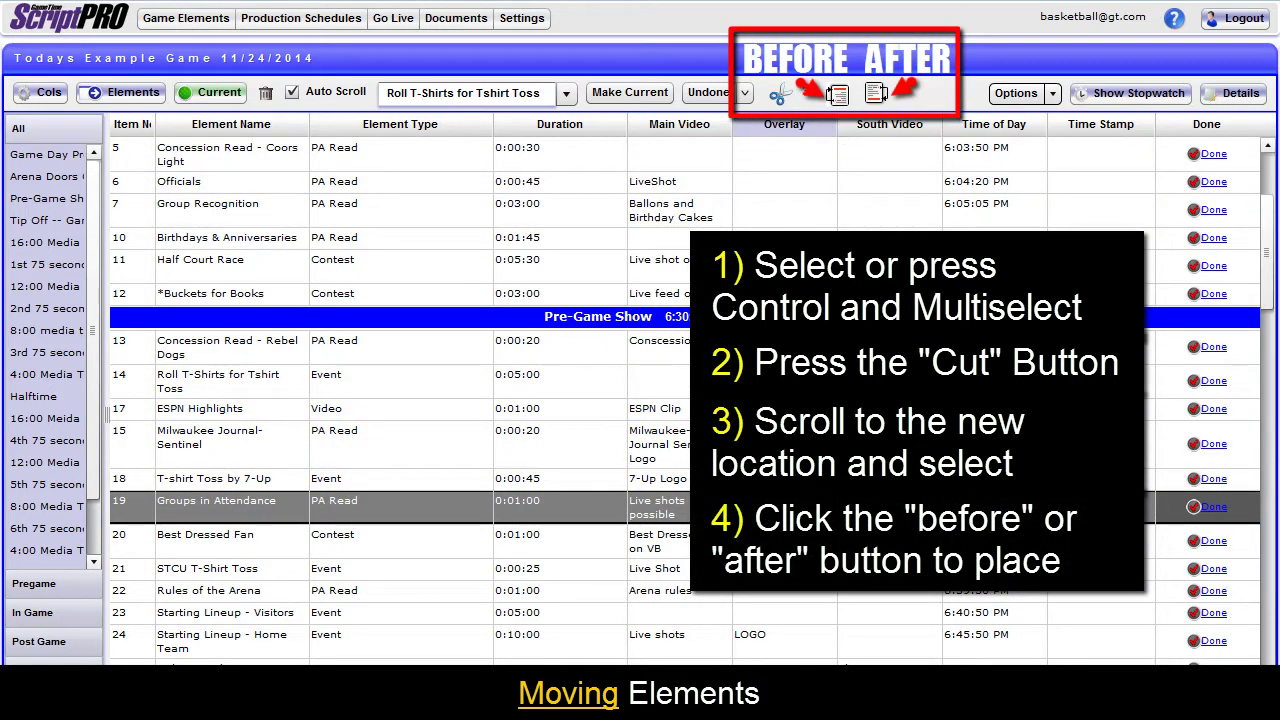
pyautogui.click(876, 93)
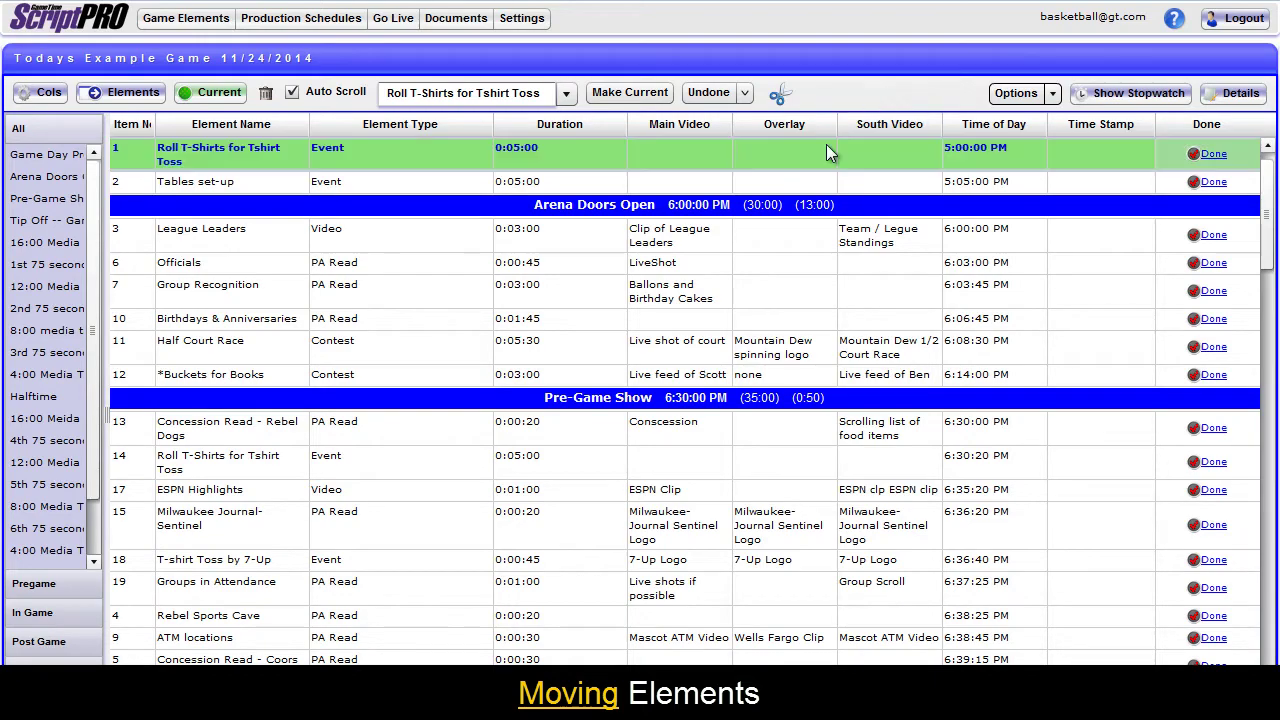
# Make ESPN Highlights current, placing it first in Game Day Prep at 5:00:00 PM.
pyautogui.scroll(1, 826, 144)
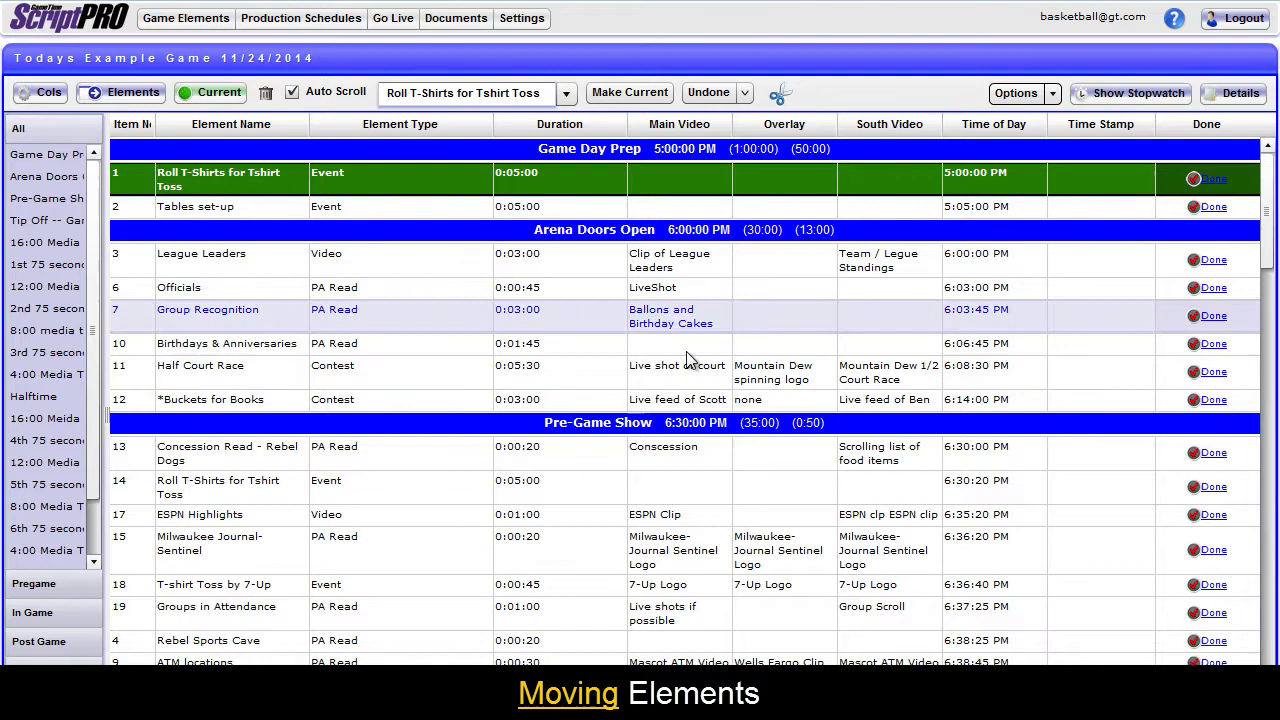
pyautogui.click(413, 514)
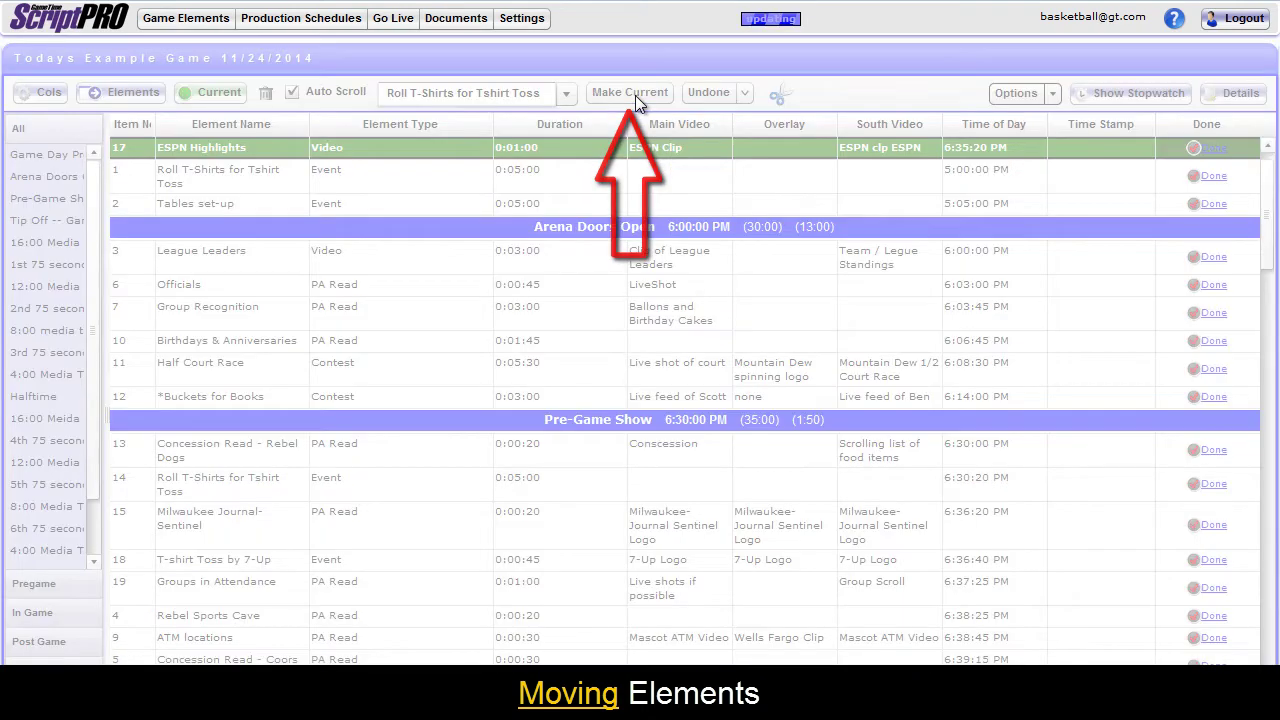
pyautogui.click(634, 96)
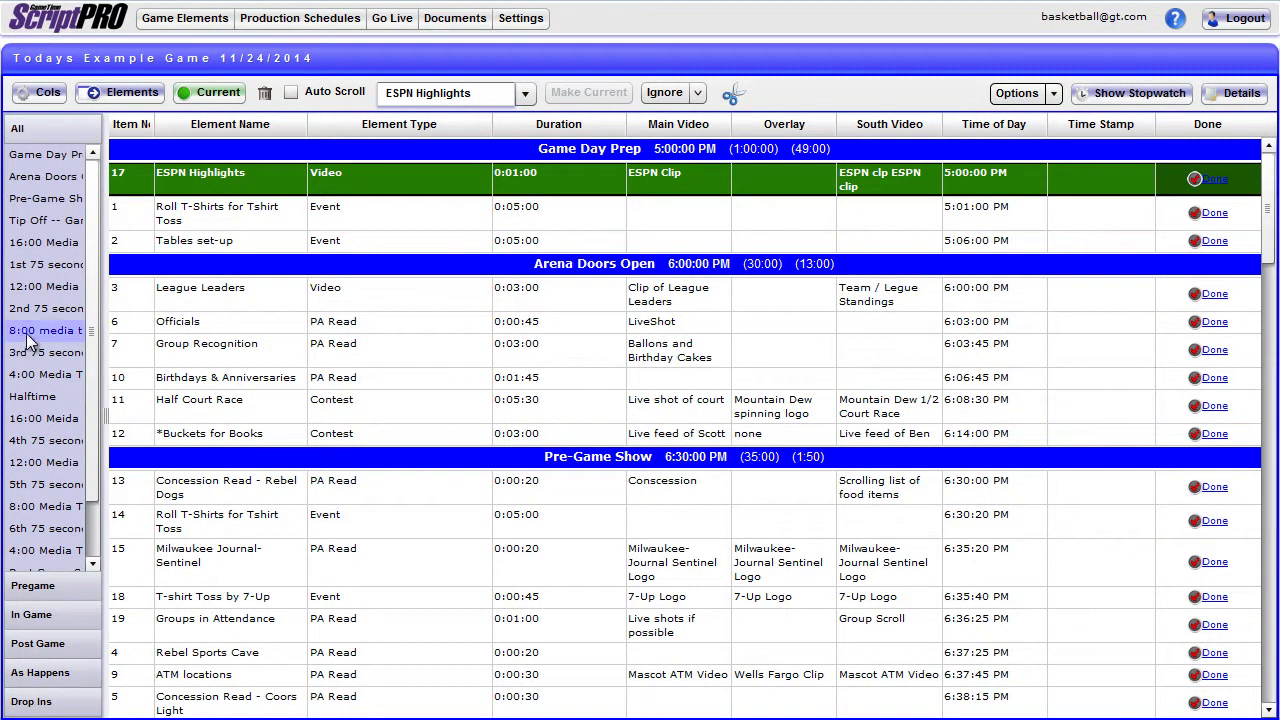
# Type a new lead official's name over the old one in the Officials PA script and save to bucket.
pyautogui.doubleClick(274, 324)
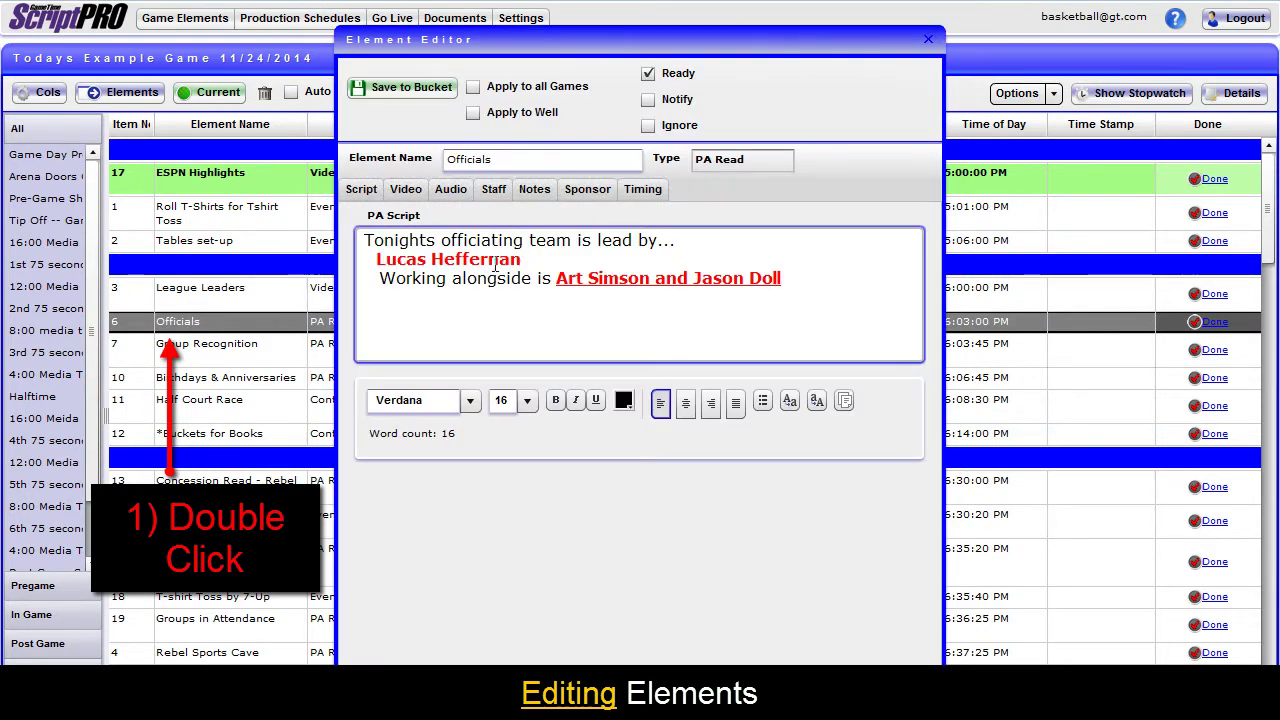
pyautogui.moveTo(521, 260); pyautogui.dragTo(378, 259)
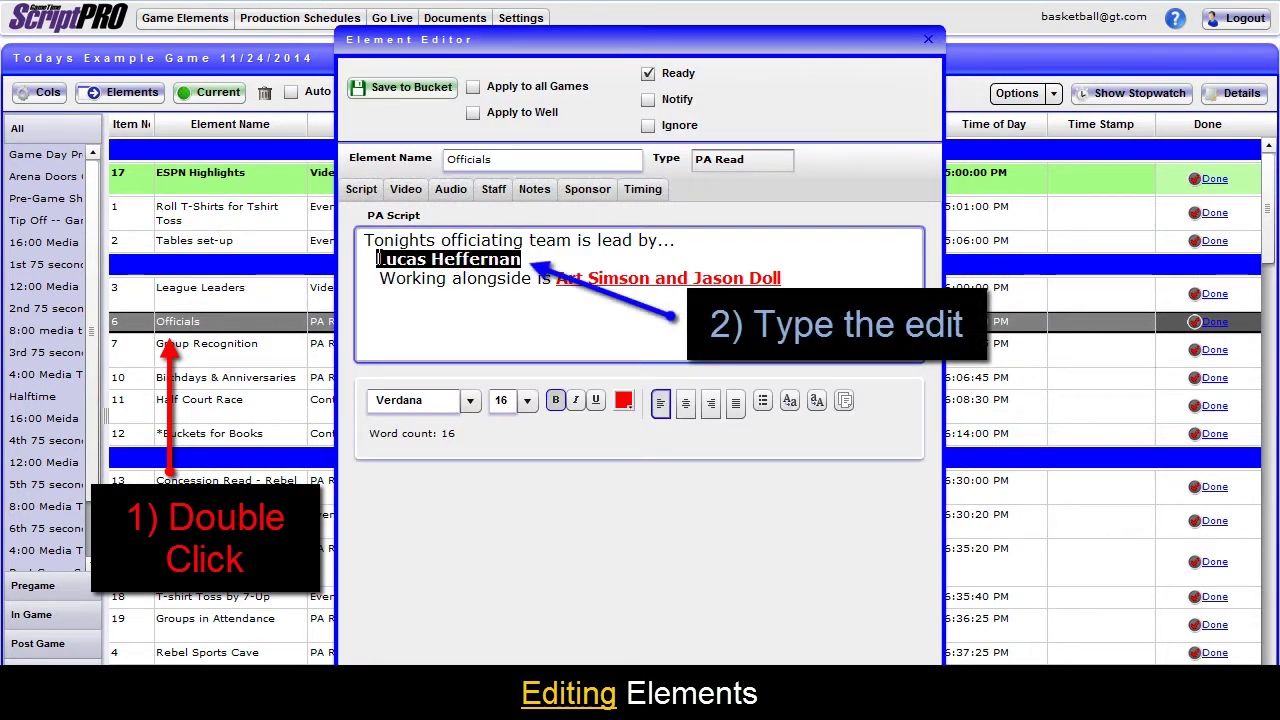
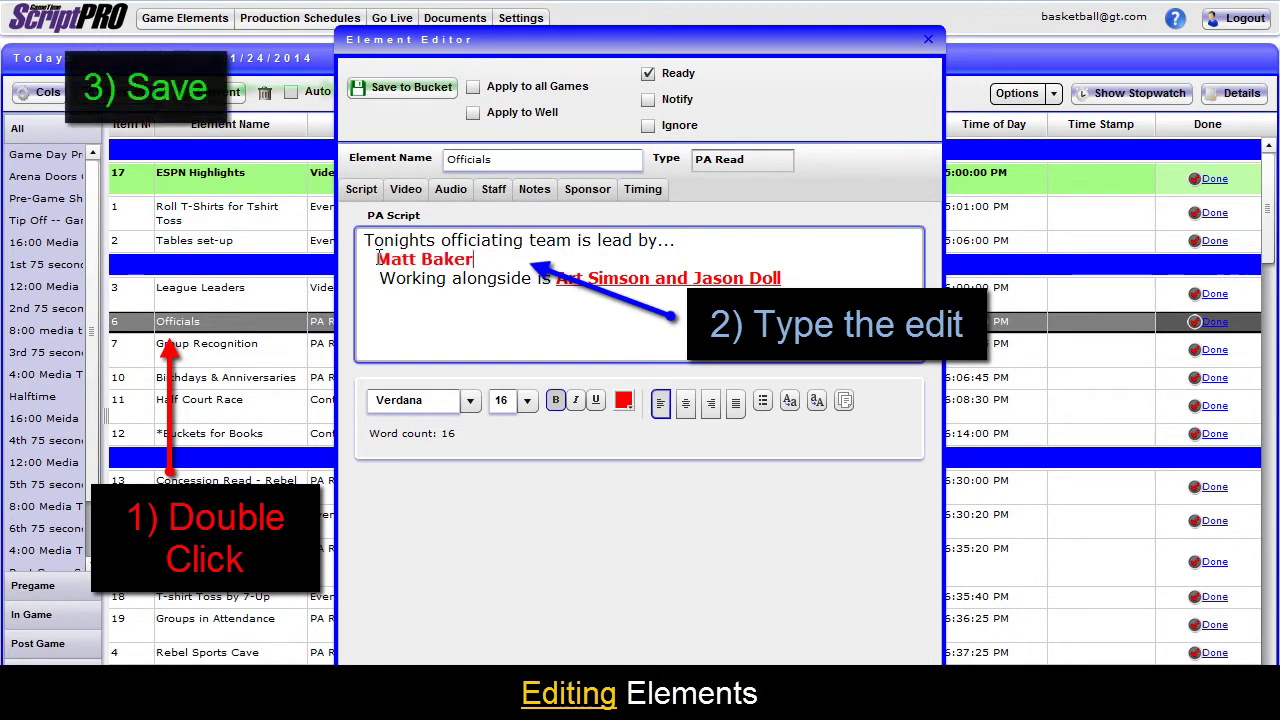
pyautogui.click(428, 88)
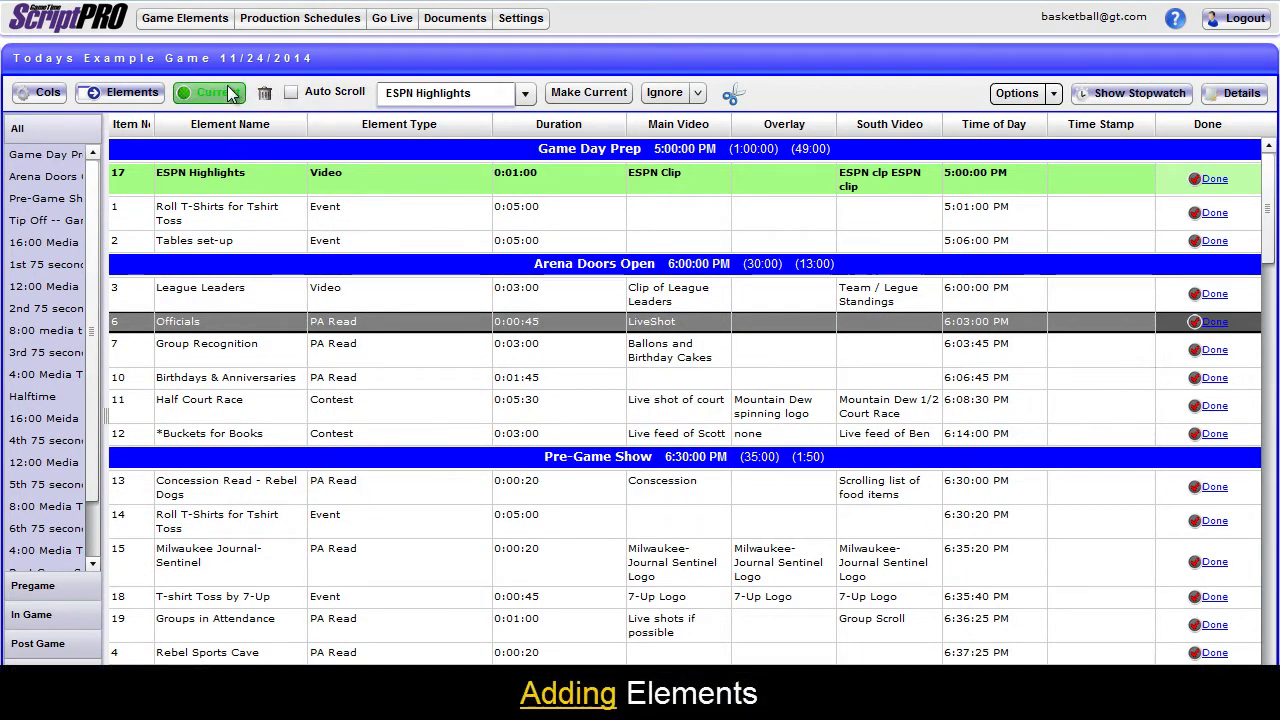
# Drag 3 Point Contest from the season well into the grid above Birthdays & Anniversaries.
pyautogui.click(131, 92)
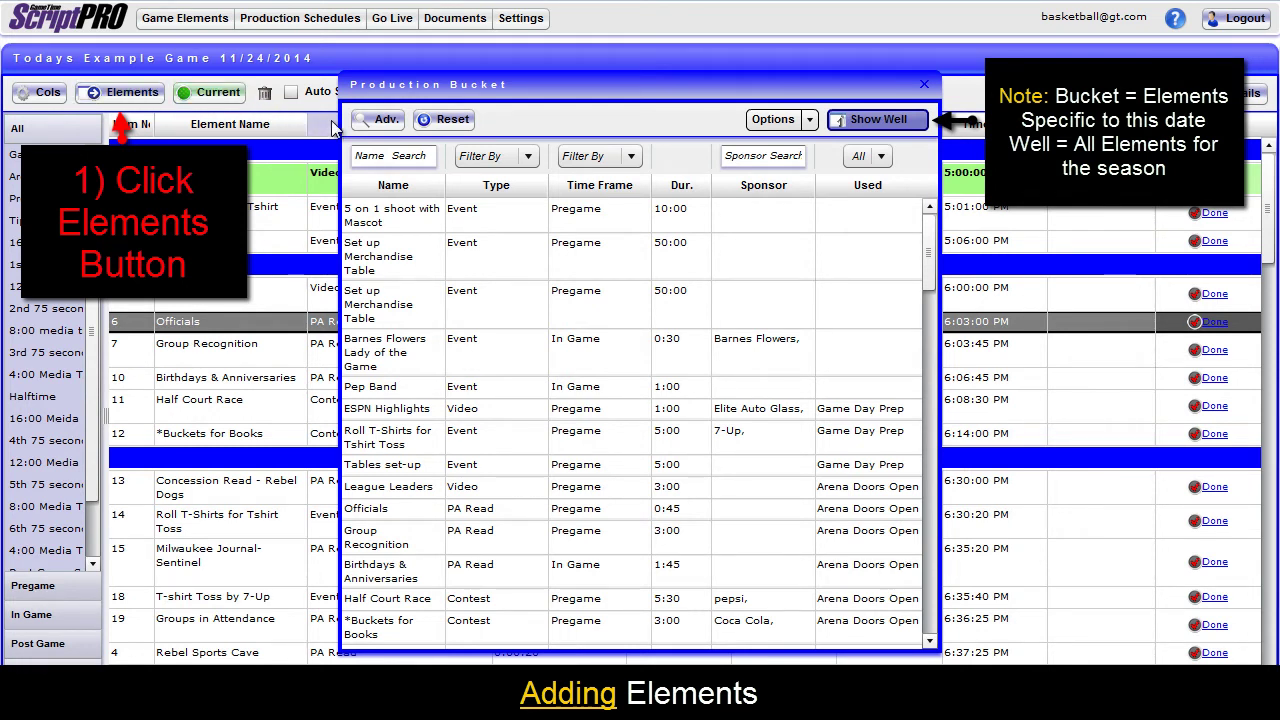
pyautogui.click(880, 120)
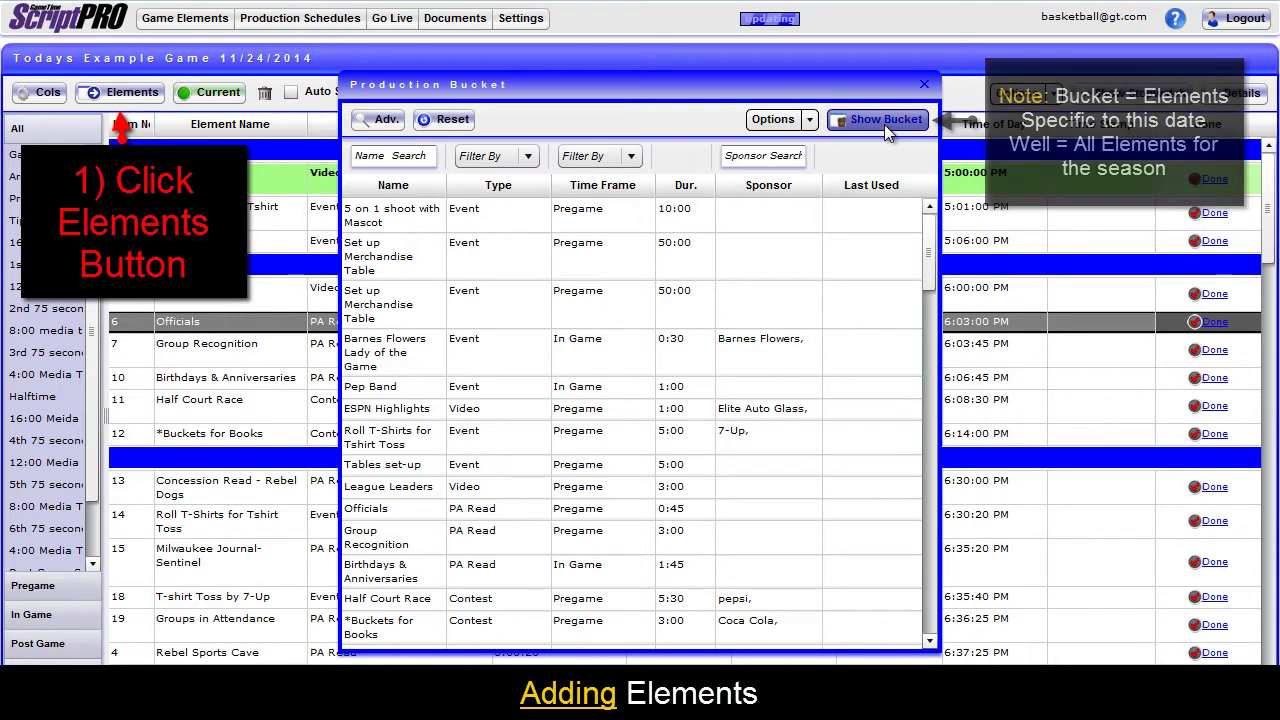
pyautogui.click(884, 124)
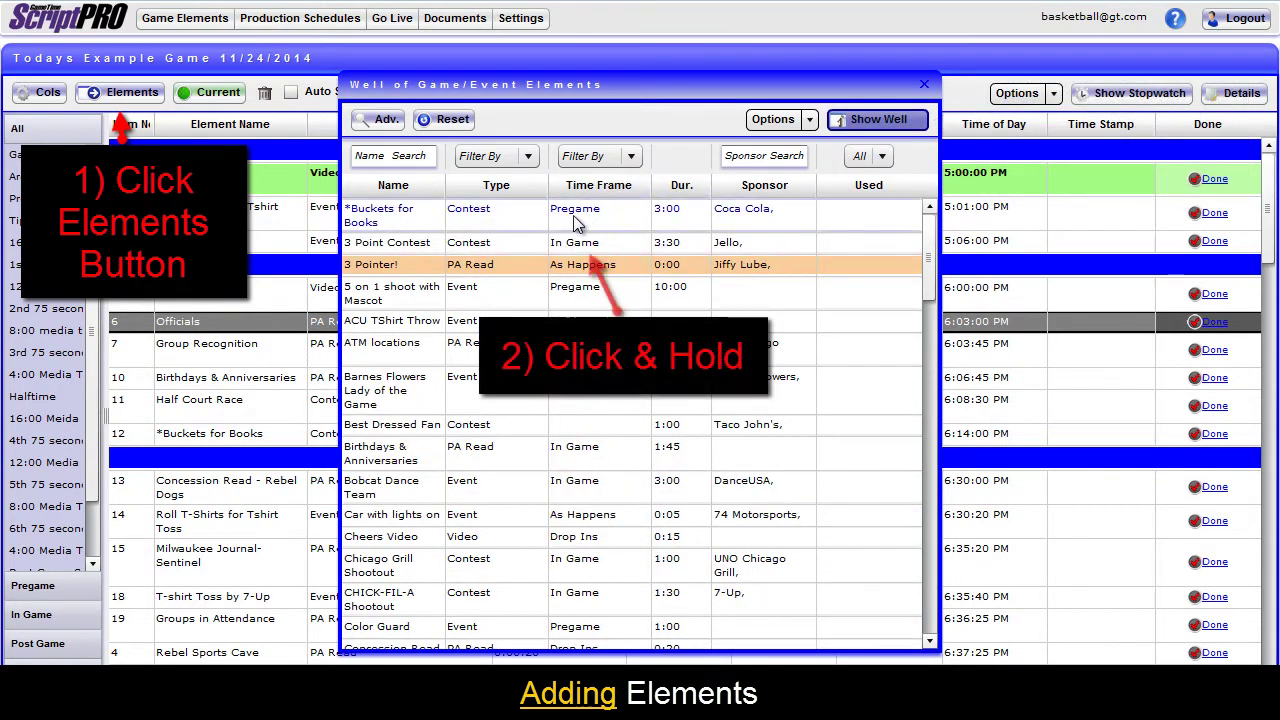
pyautogui.moveTo(548, 247); pyautogui.dragTo(194, 391)
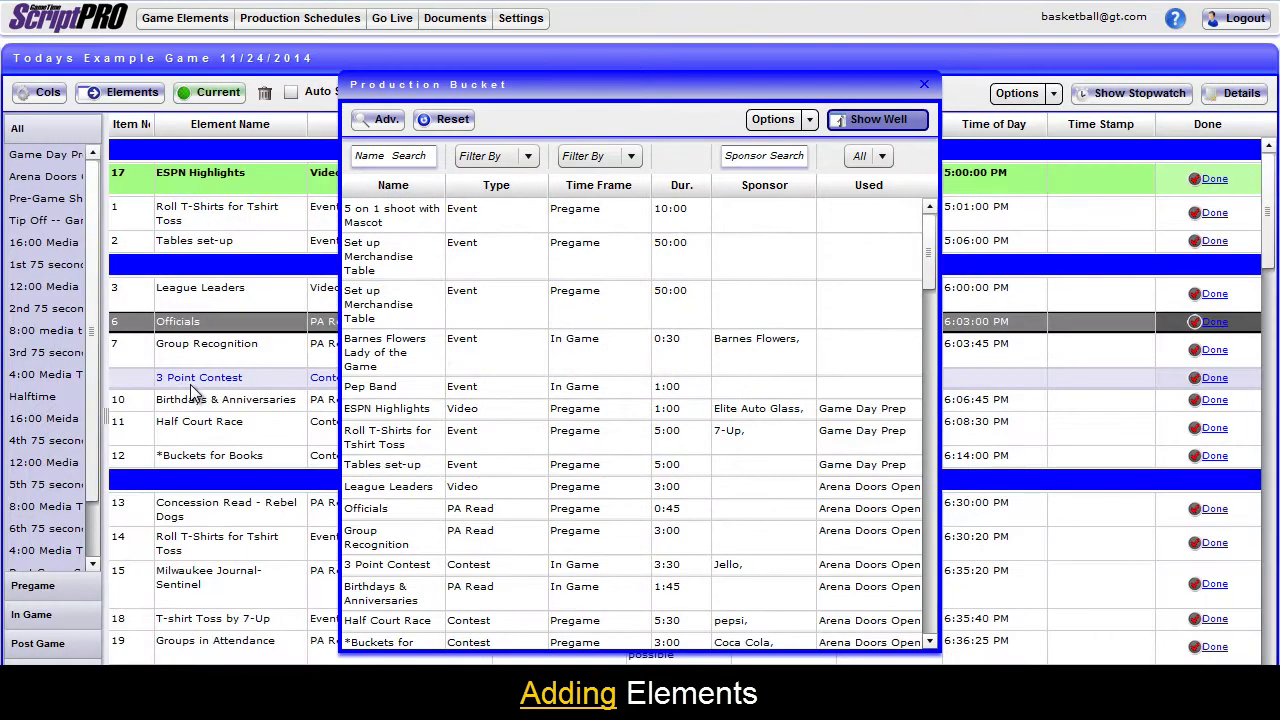
pyautogui.click(924, 85)
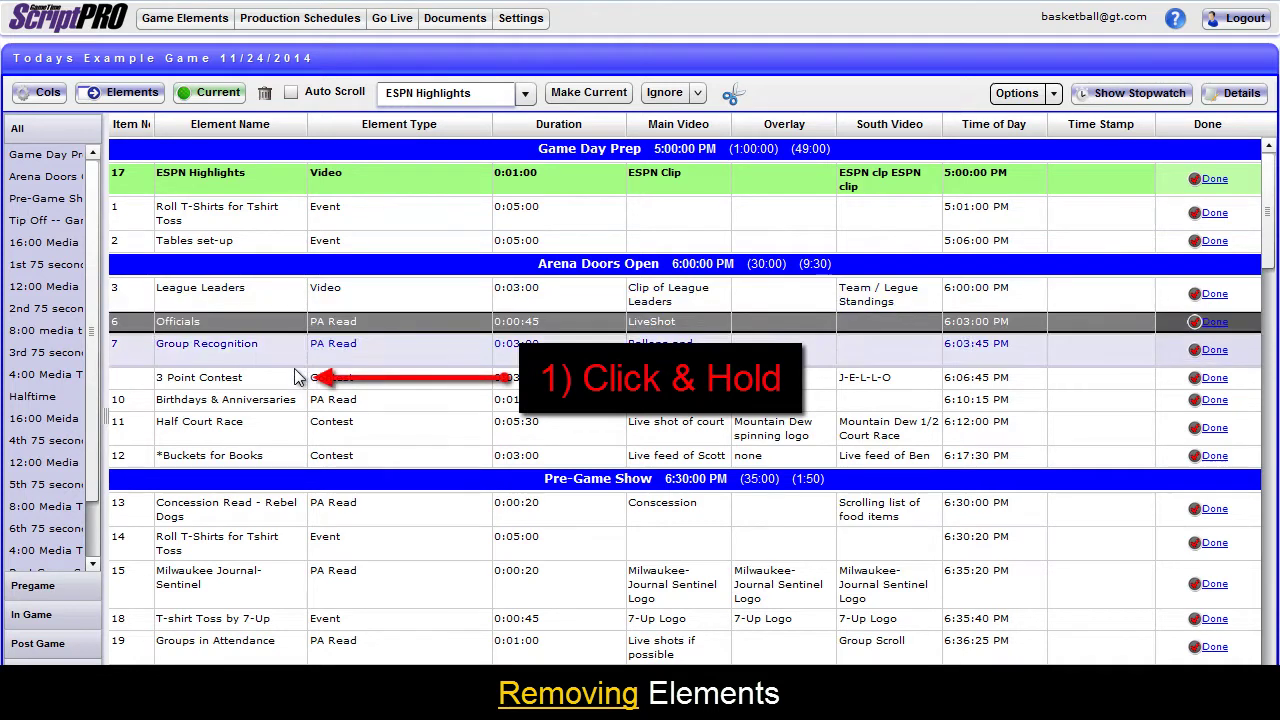
# Drag the 3 Point Contest row out of the grid to delete it.
pyautogui.moveTo(297, 377); pyautogui.dragTo(266, 98)
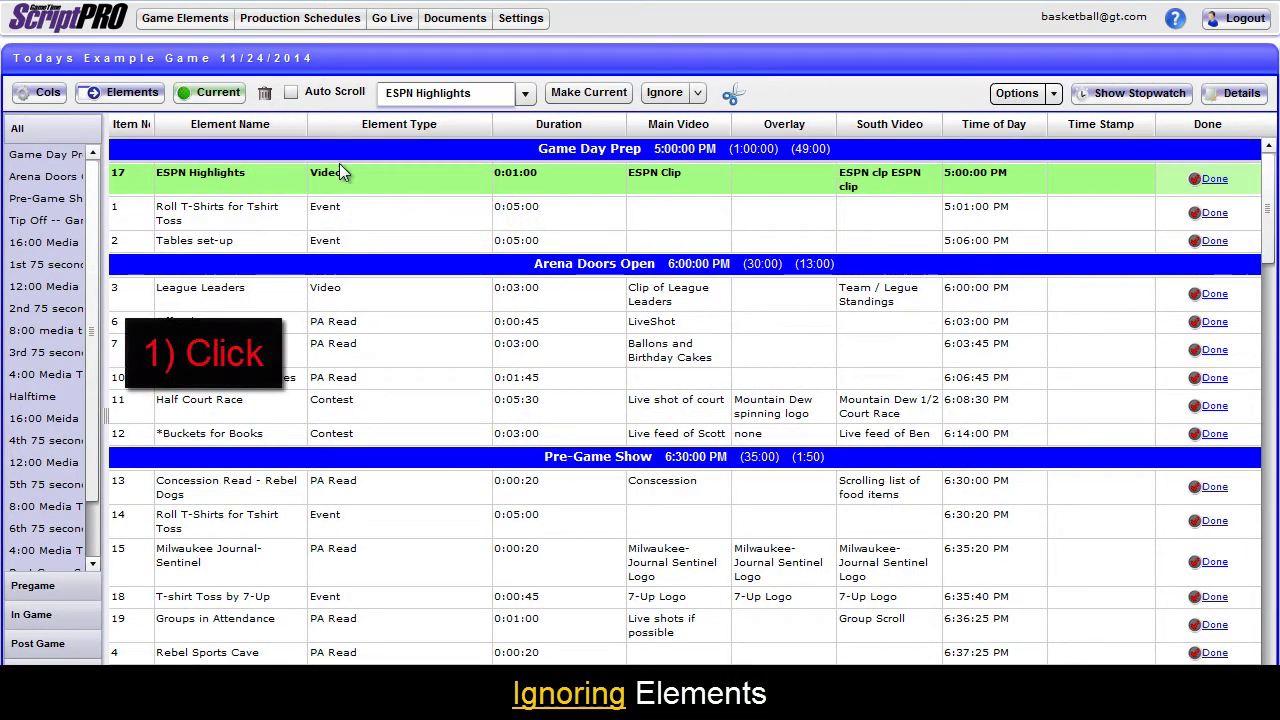
# Ignore Roll T-Shirts for Tshirt Toss, and set Tables set-up to Ignore in the Element Editor.
pyautogui.click(364, 213)
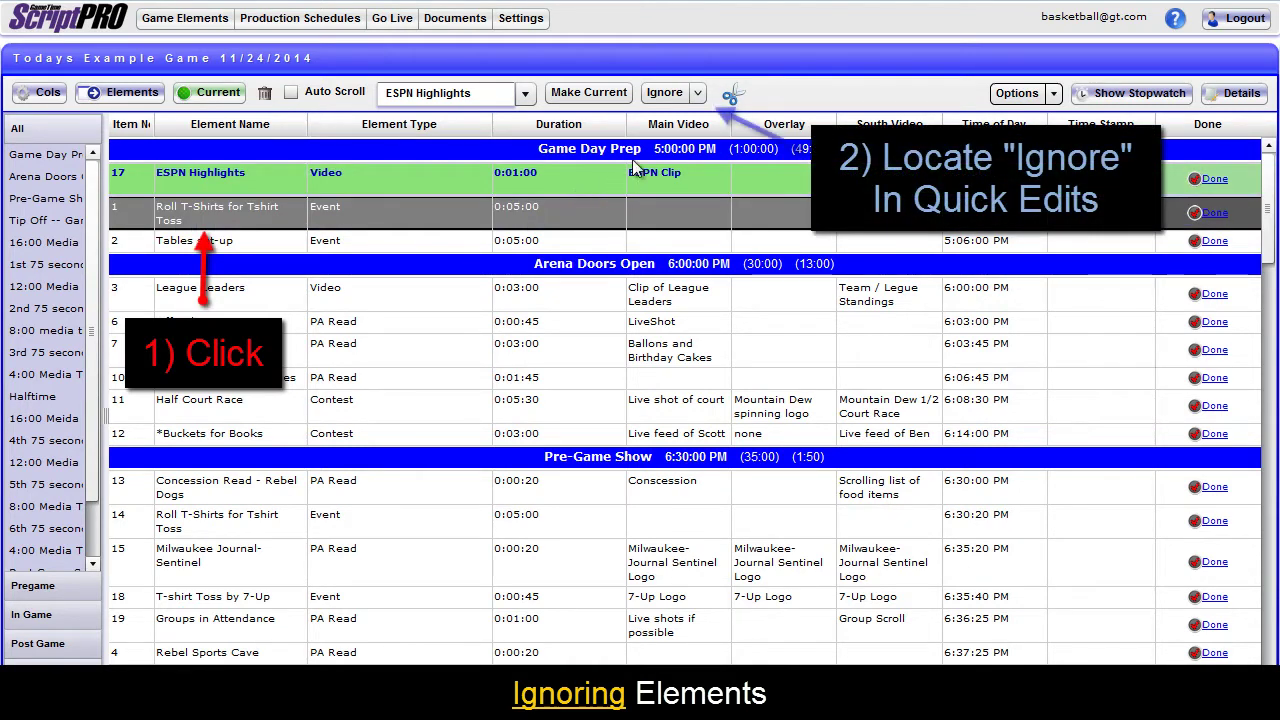
pyautogui.click(664, 93)
pyautogui.click(606, 240)
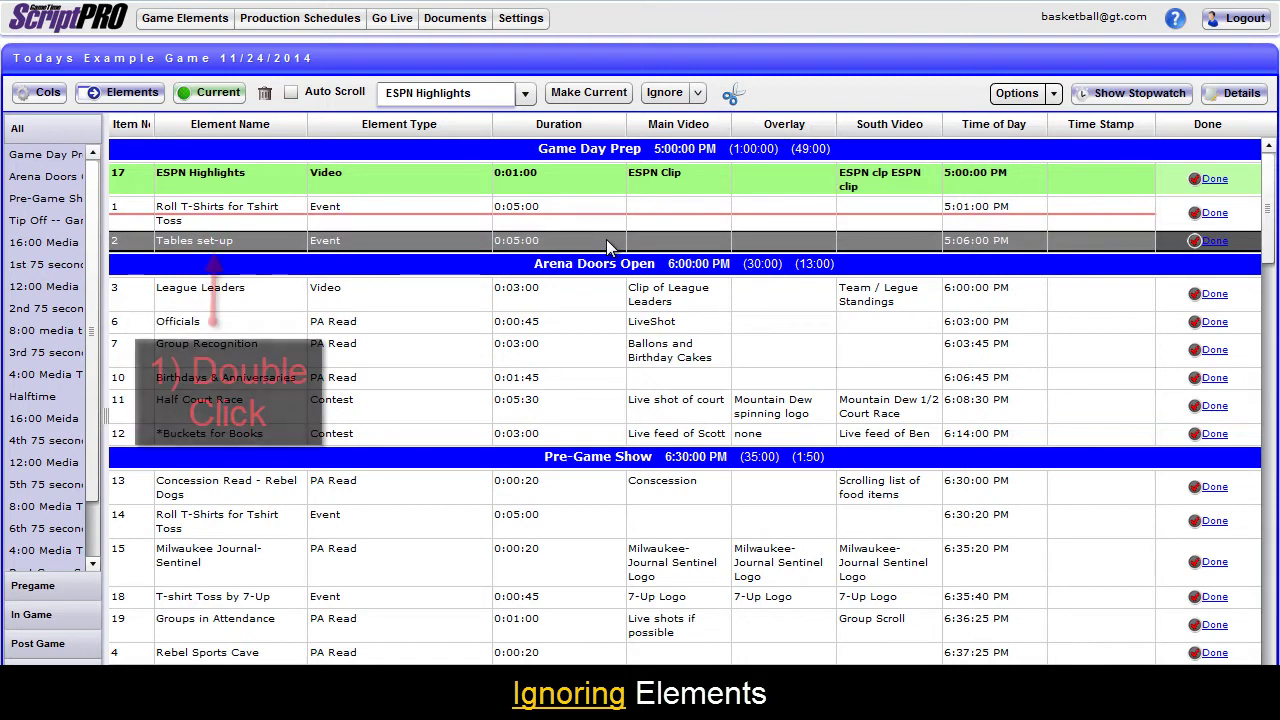
pyautogui.doubleClick(606, 240)
pyautogui.click(648, 113)
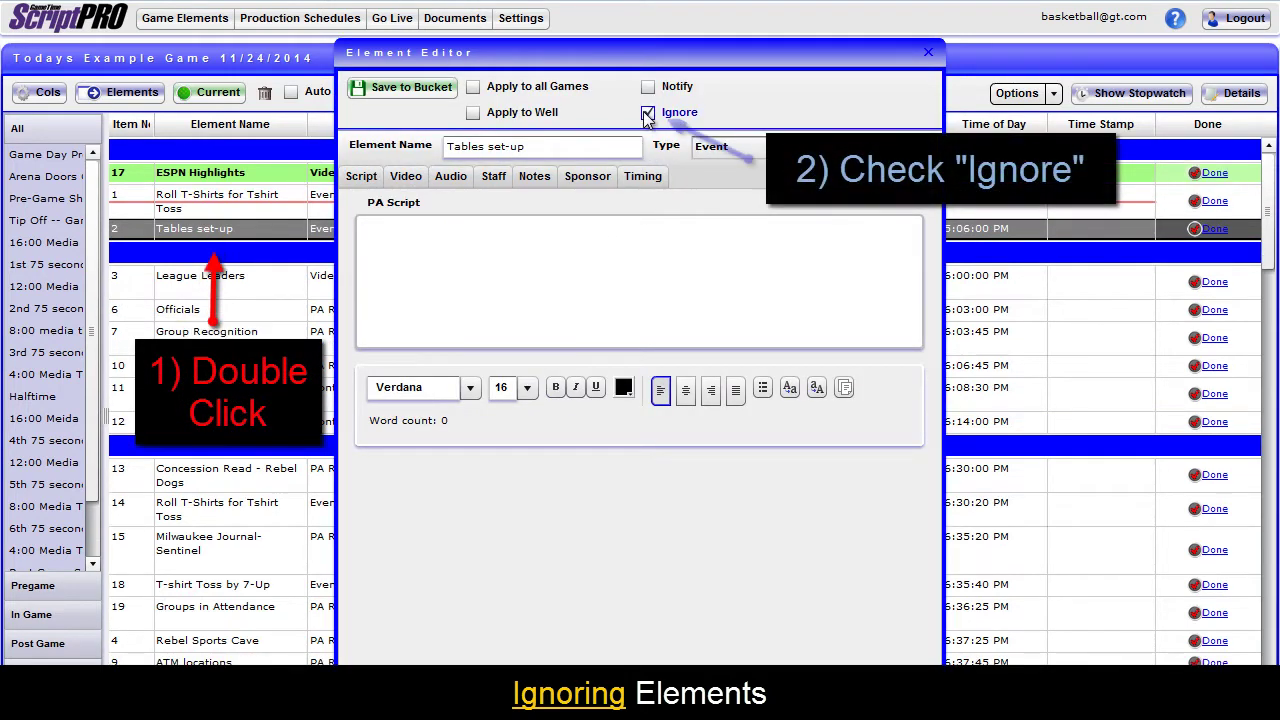
pyautogui.click(432, 100)
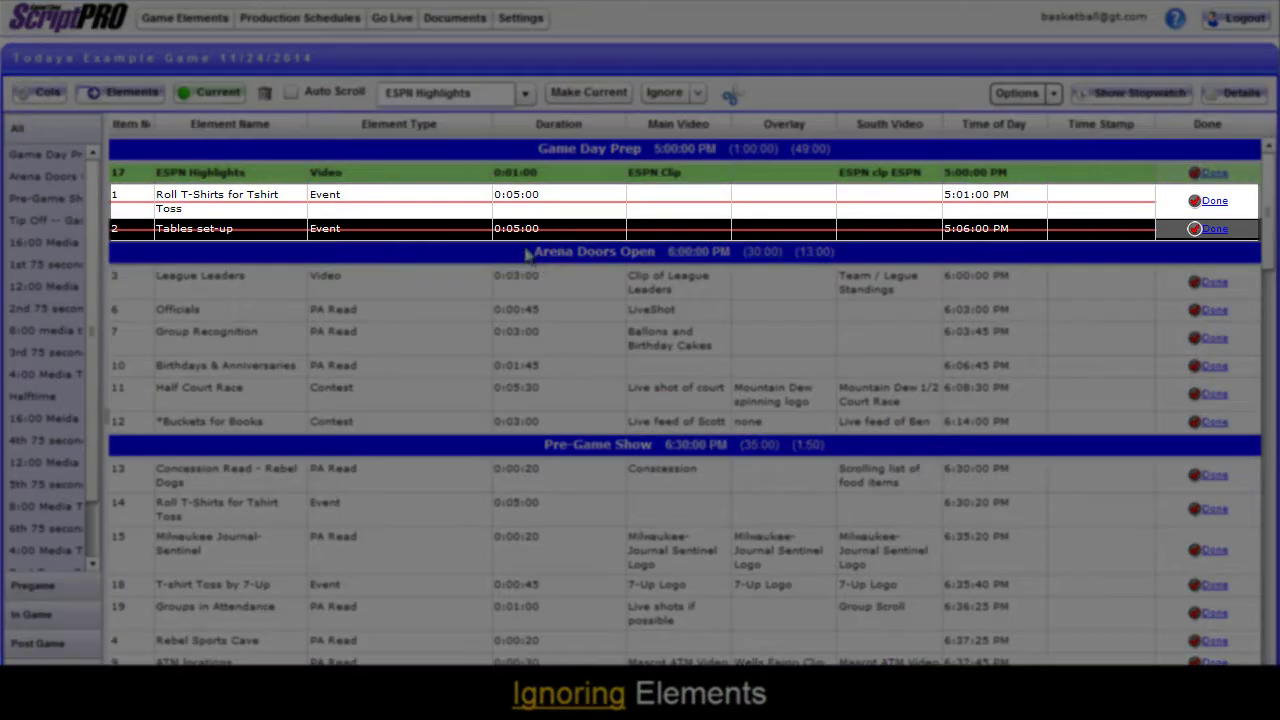
# Un-Ignore both ignored elements from the Ignore dropdown so they are active again.
pyautogui.click(472, 201)
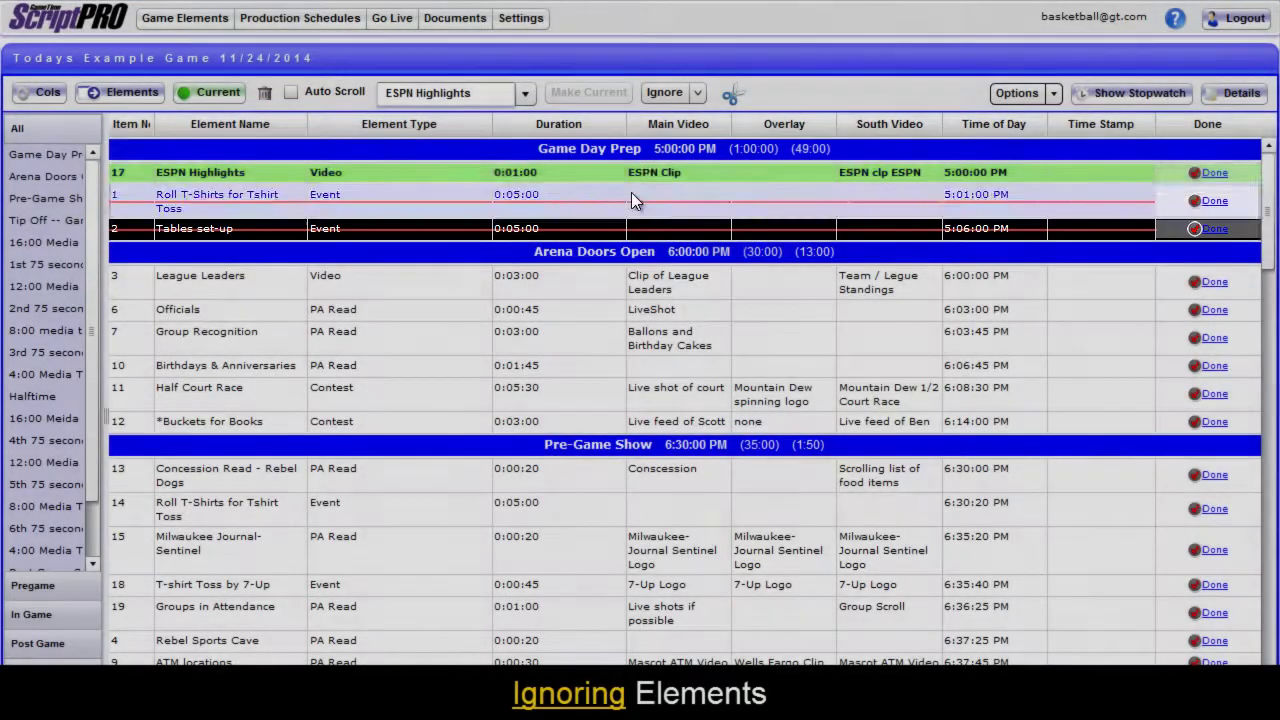
pyautogui.click(664, 92)
pyautogui.click(698, 93)
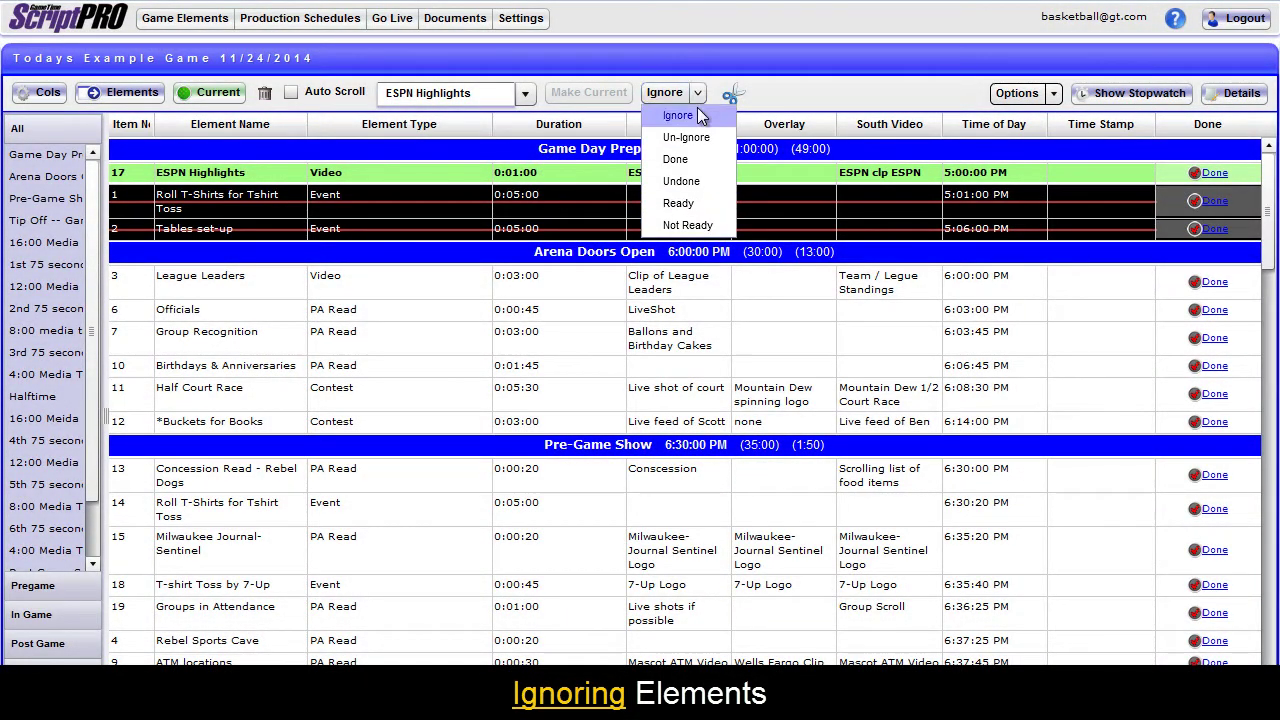
pyautogui.click(697, 136)
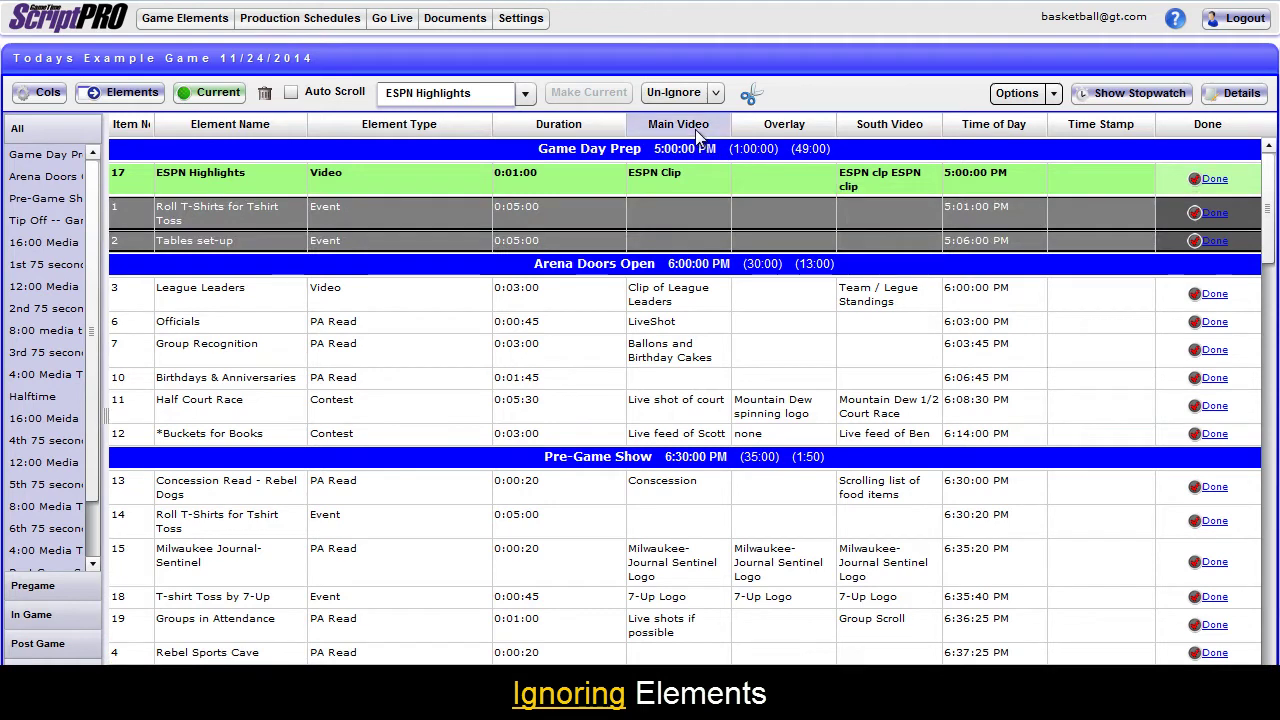
pyautogui.click(581, 171)
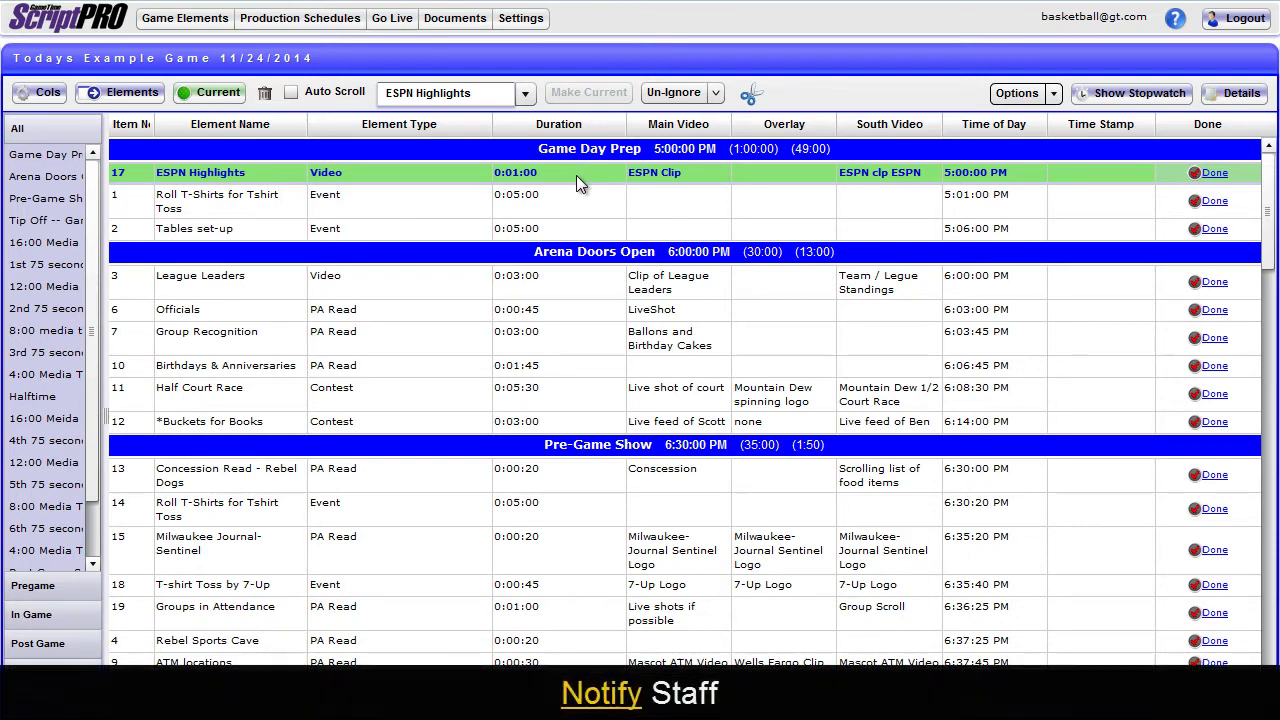
# Turn on the Notify flag for League Leaders and save it to the bucket.
pyautogui.click(497, 282)
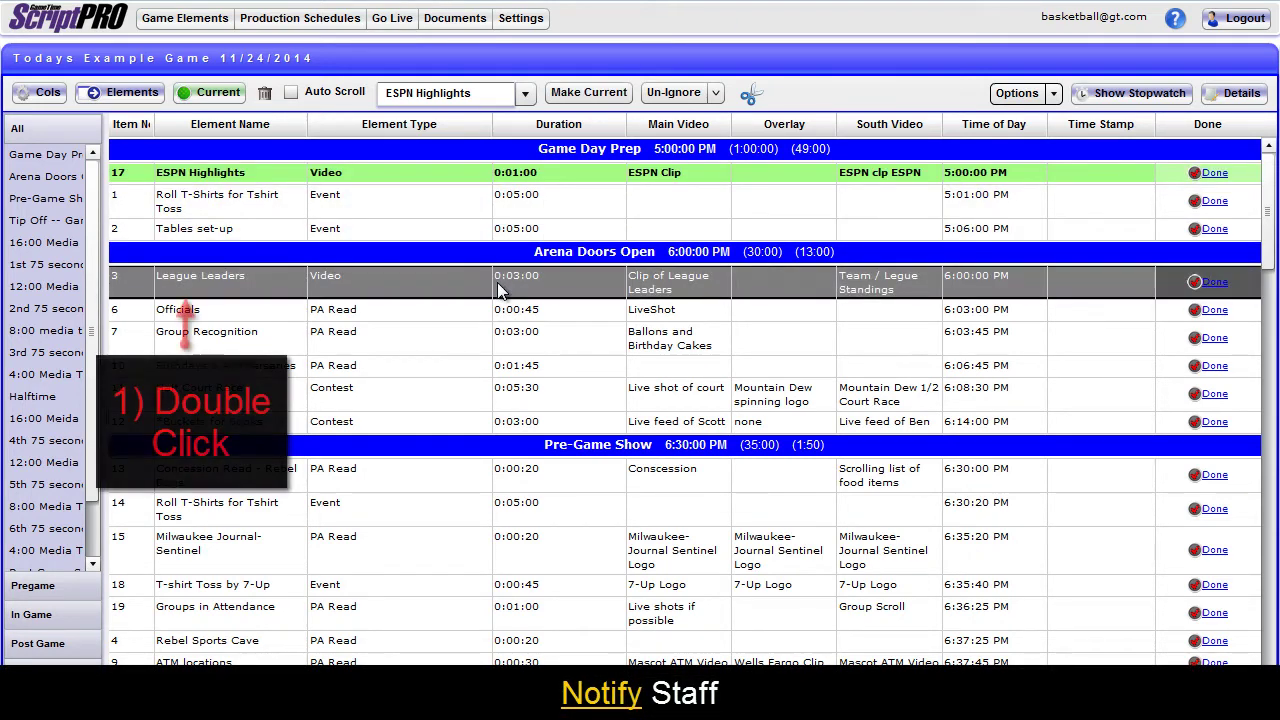
pyautogui.doubleClick(497, 282)
pyautogui.click(648, 73)
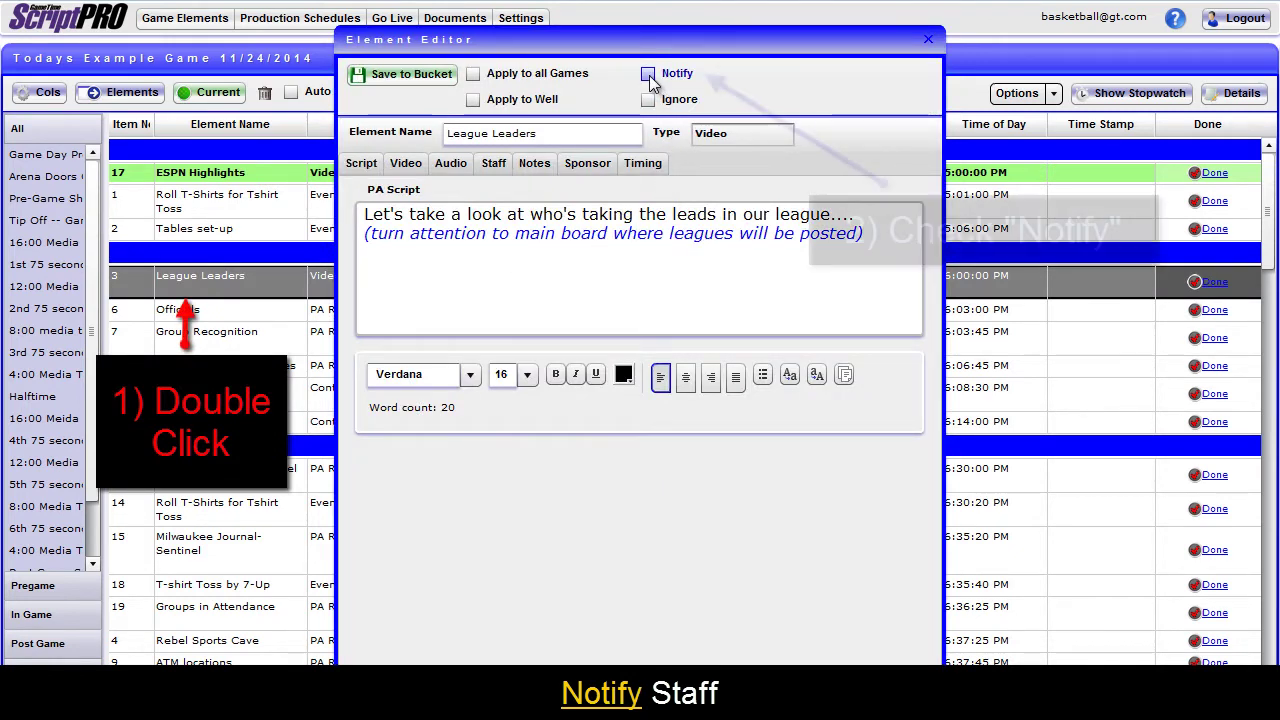
pyautogui.click(405, 74)
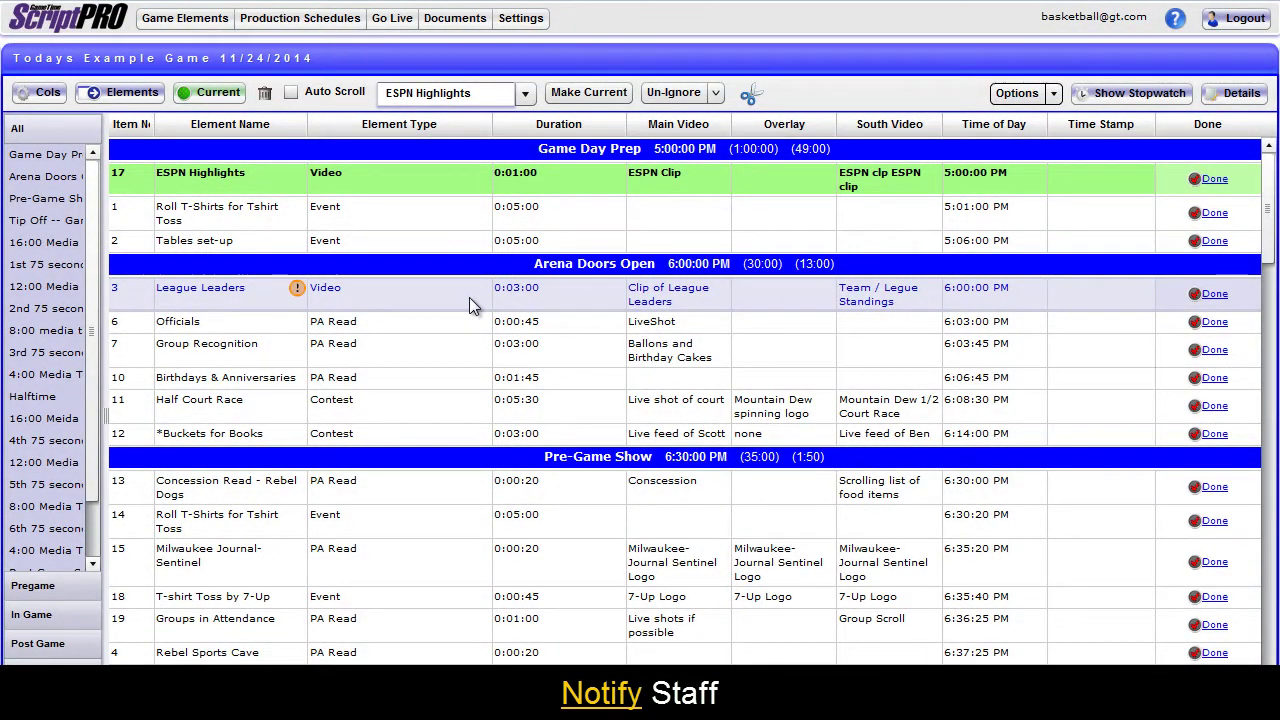
# Clear the Notify flag from League Leaders and save it again.
pyautogui.doubleClick(469, 297)
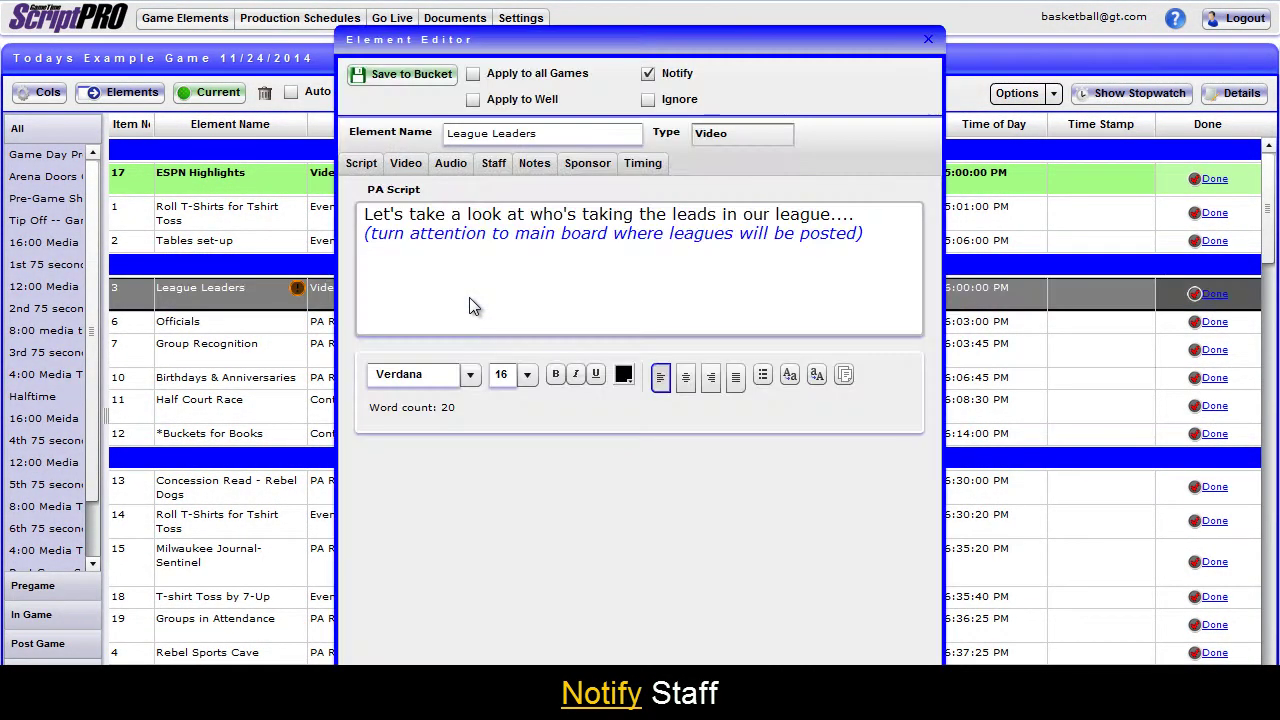
pyautogui.click(648, 73)
pyautogui.click(449, 81)
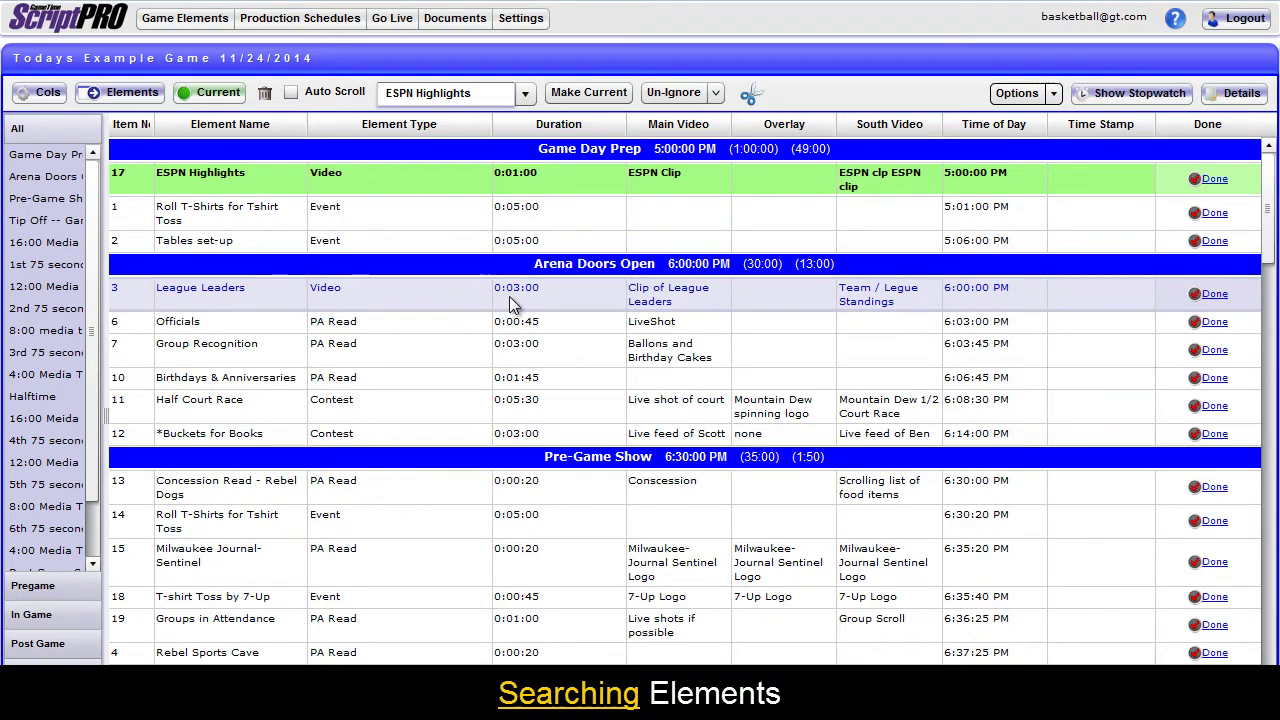
# Search the rundown for 'Group' and jump to Groups in Attendance in the Pre-Game Show.
pyautogui.click(509, 296)
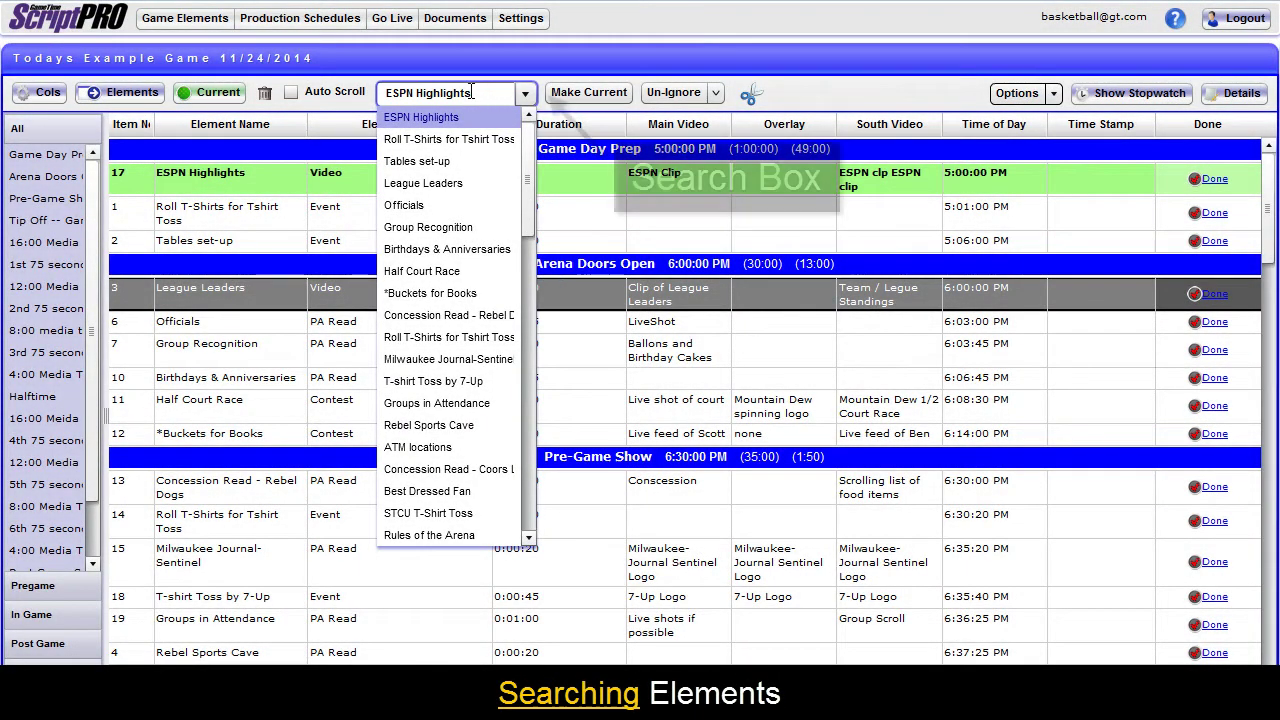
pyautogui.click(494, 92)
pyautogui.write('Group')
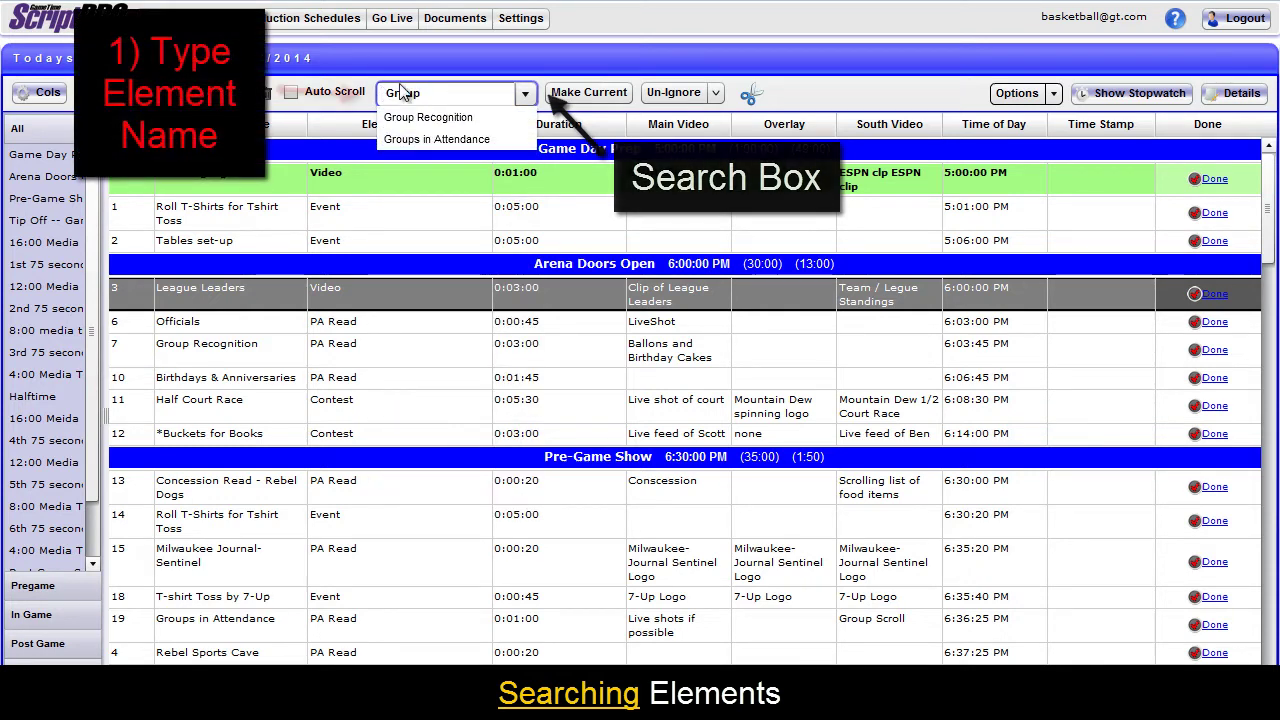
pyautogui.click(481, 140)
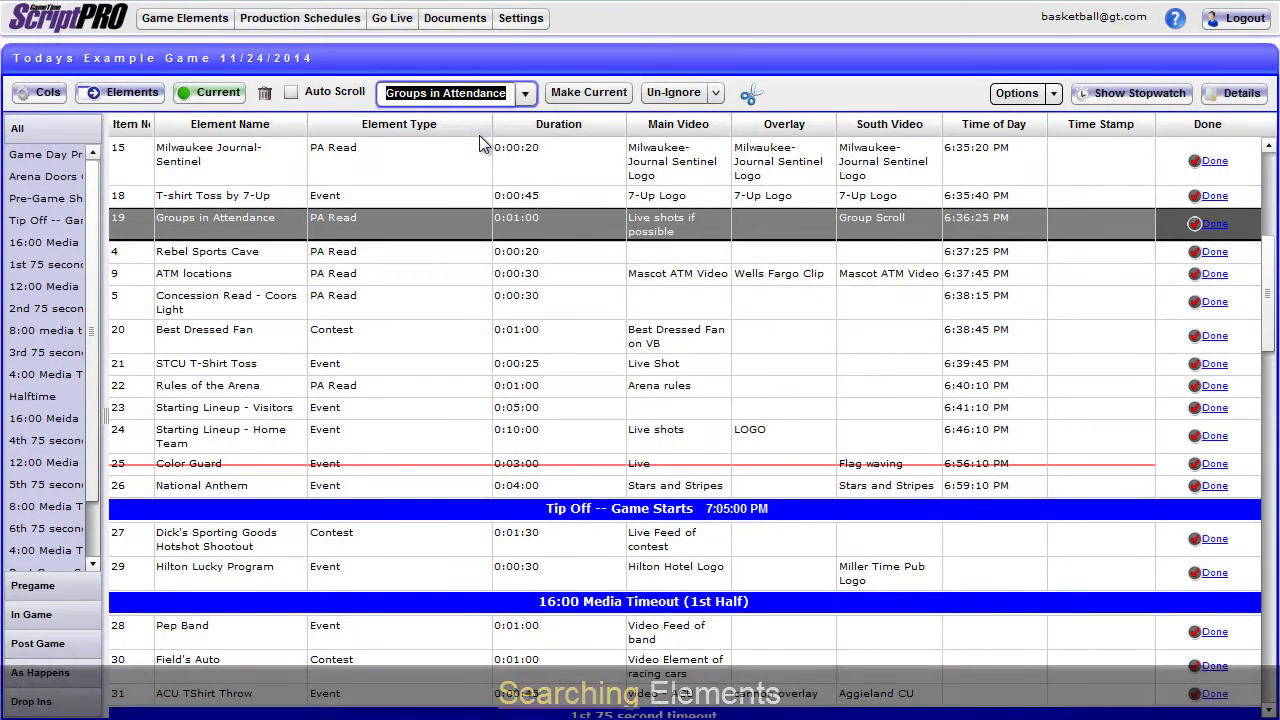
# Mark ESPN Highlights done at 10:03, then Roll T-Shirts for Tshirt Toss done at 10:04 via Quick Edits.
pyautogui.scroll(5, 473, 151)
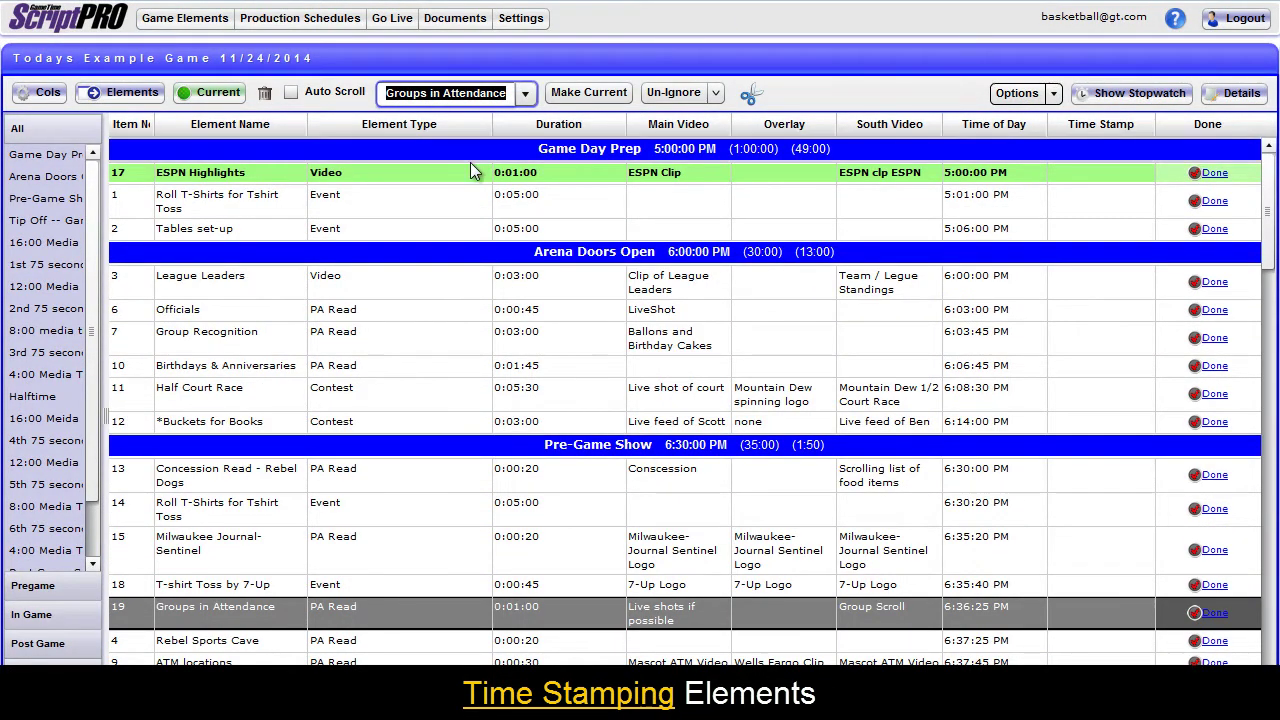
pyautogui.click(470, 167)
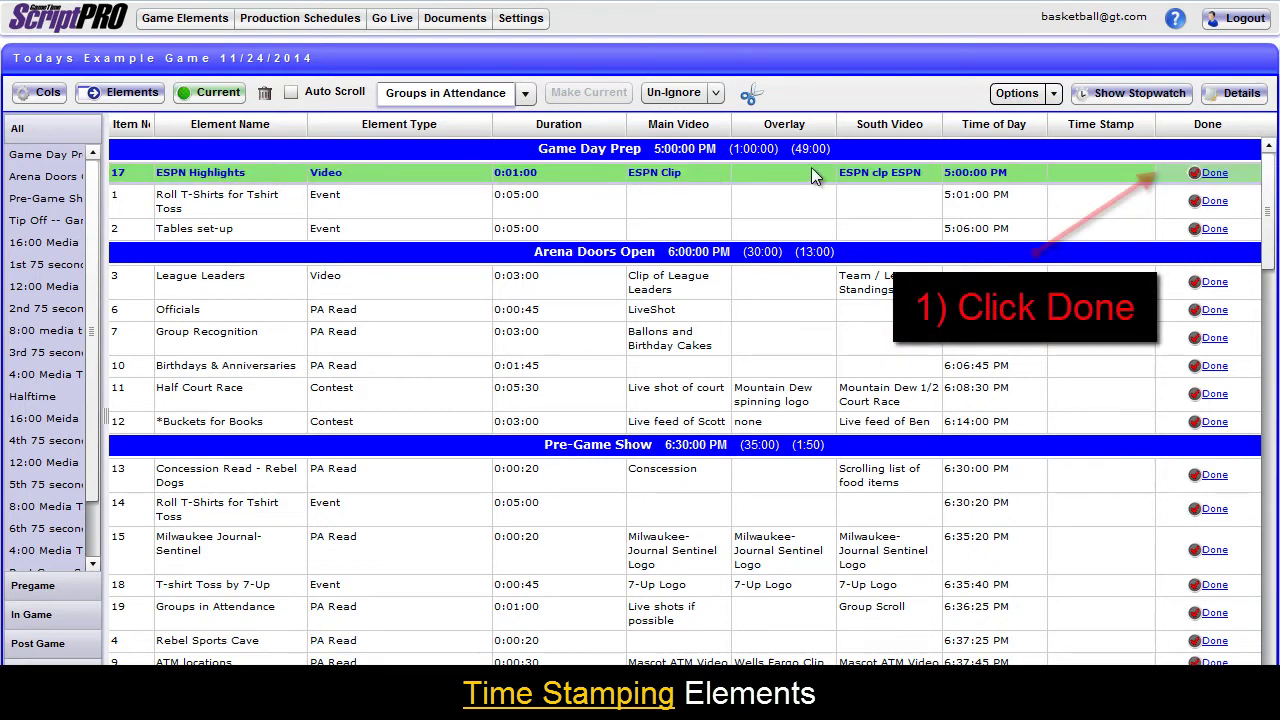
pyautogui.click(1213, 174)
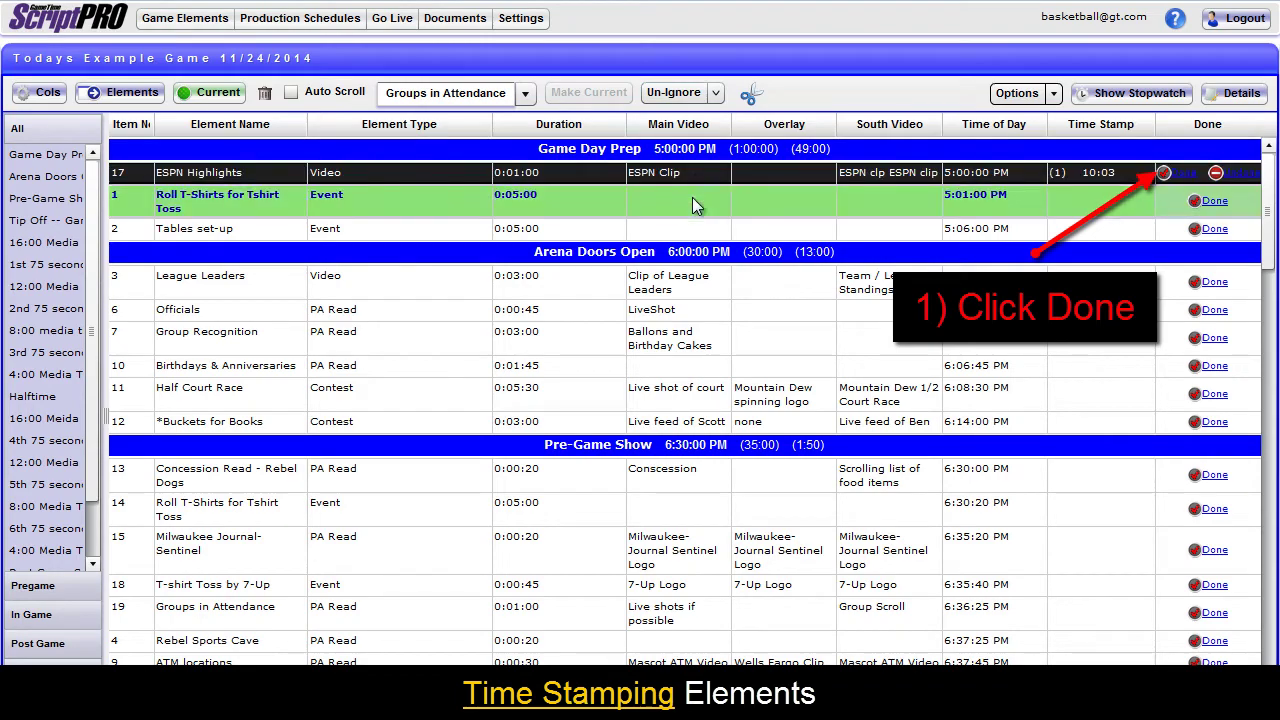
pyautogui.click(715, 92)
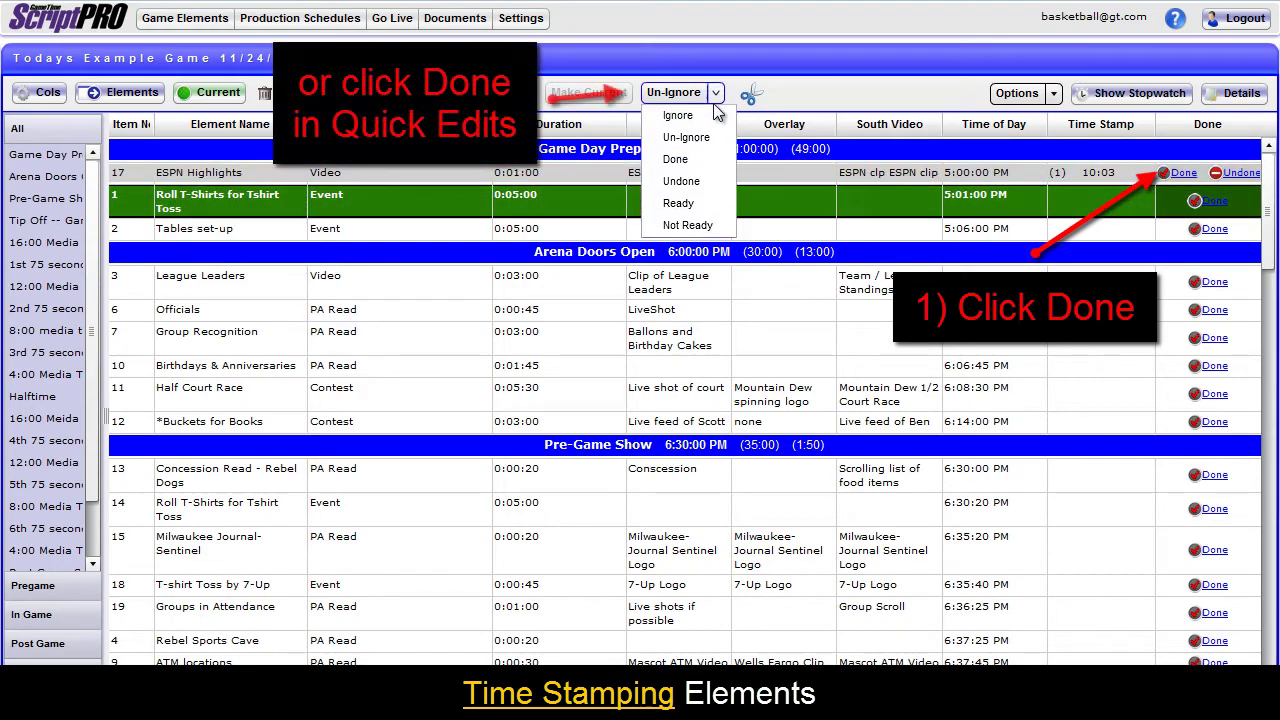
pyautogui.click(701, 156)
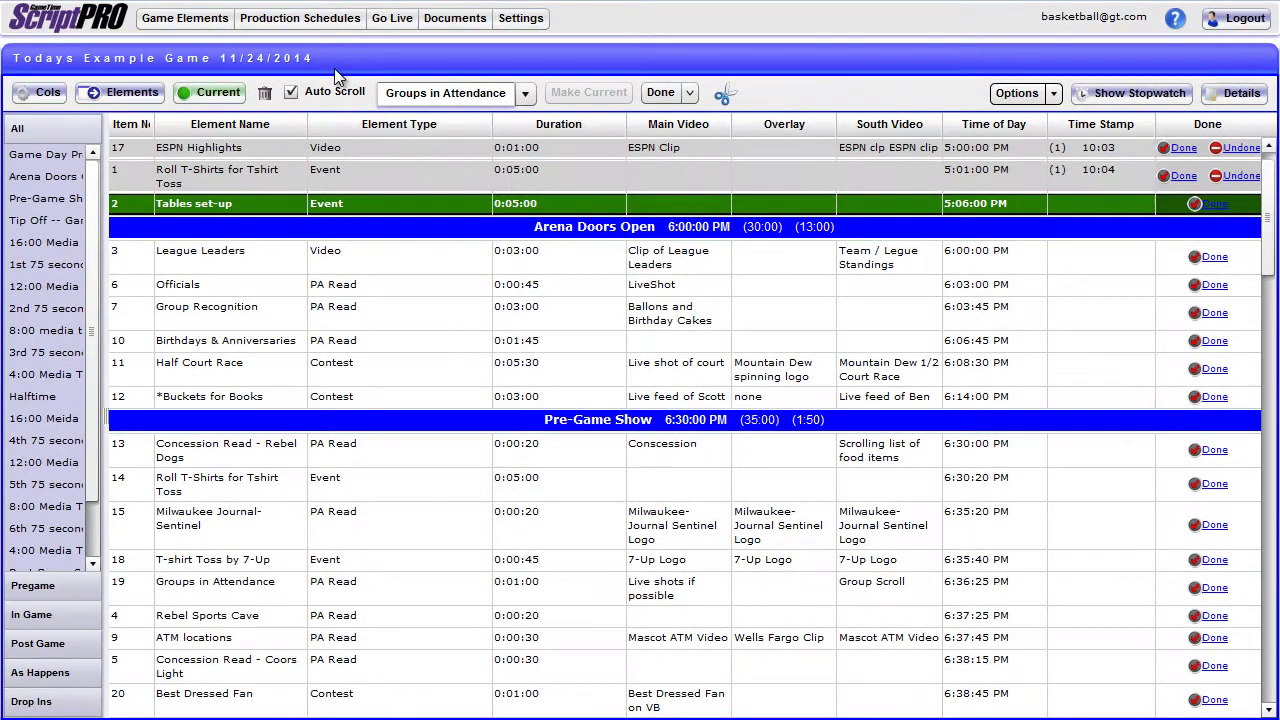
pyautogui.click(394, 368)
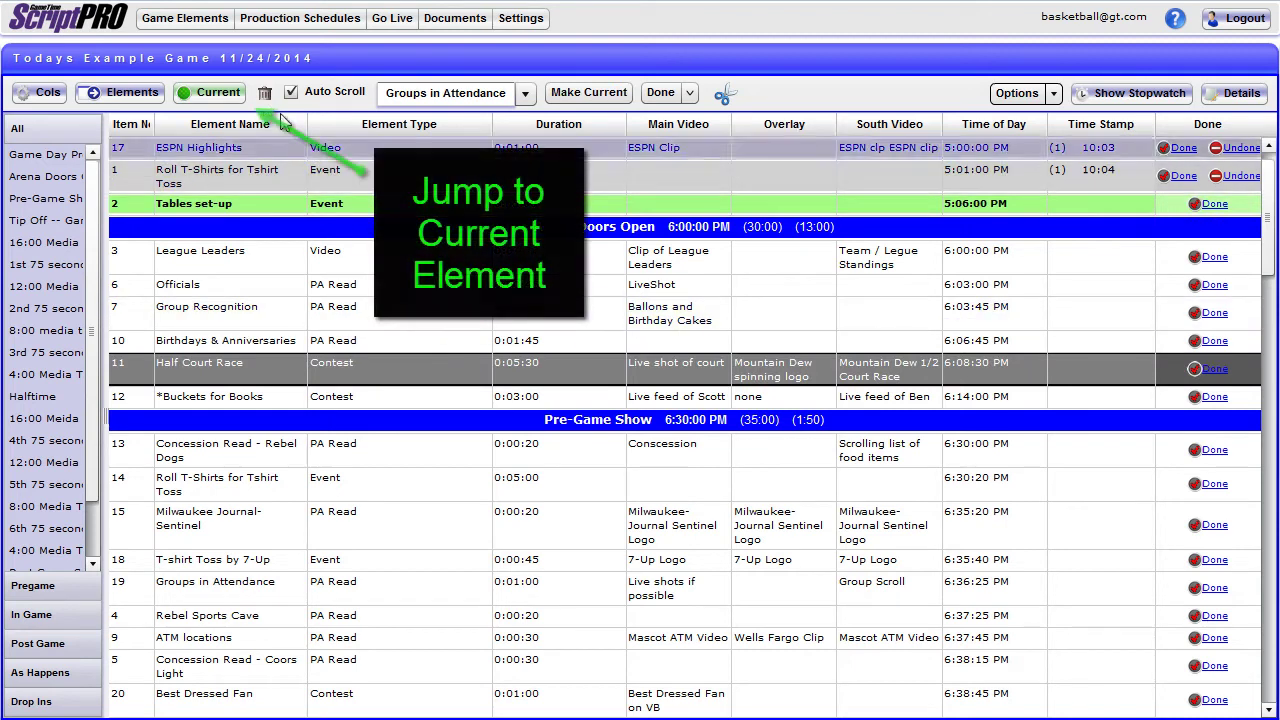
pyautogui.click(218, 93)
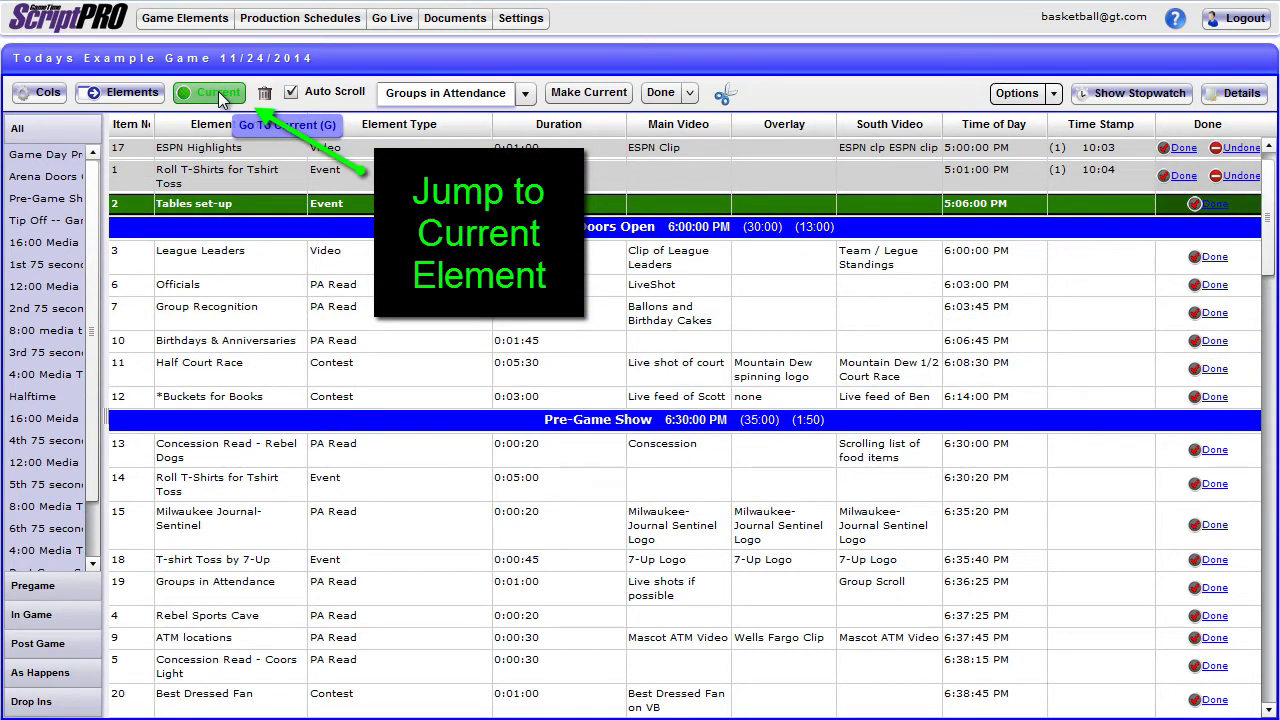
pyautogui.click(1157, 94)
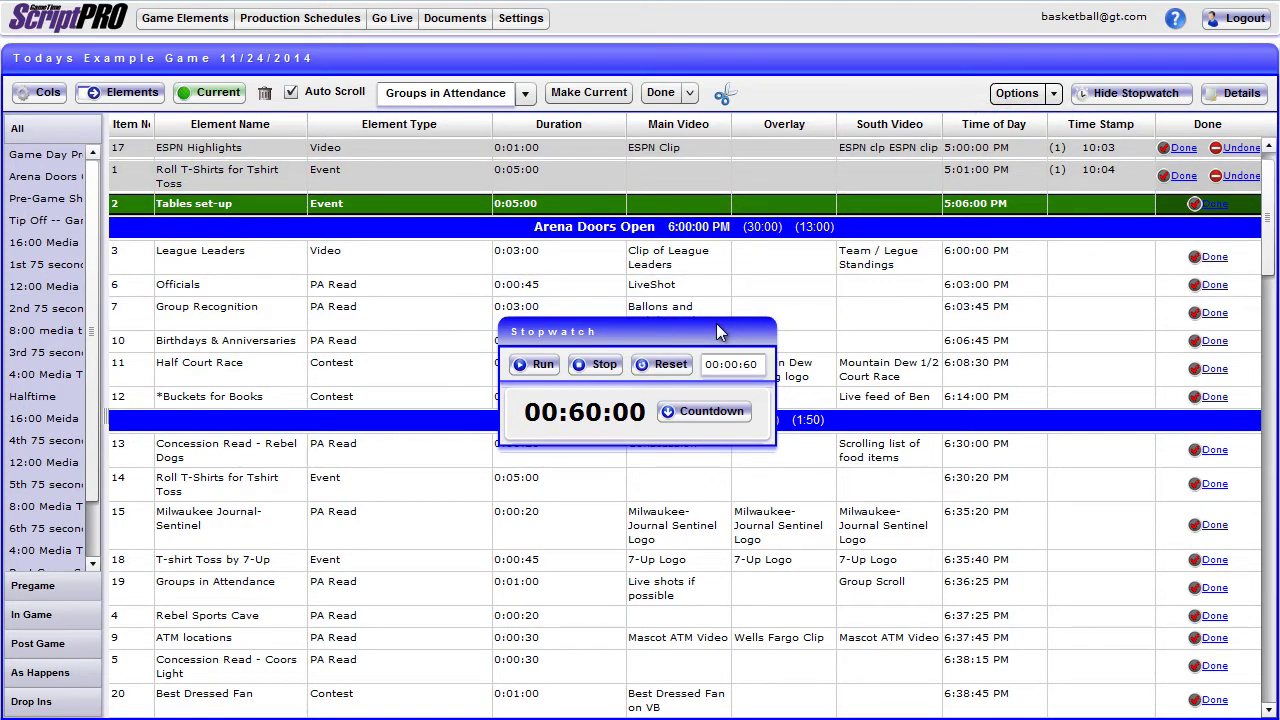
pyautogui.moveTo(694, 325); pyautogui.dragTo(961, 60)
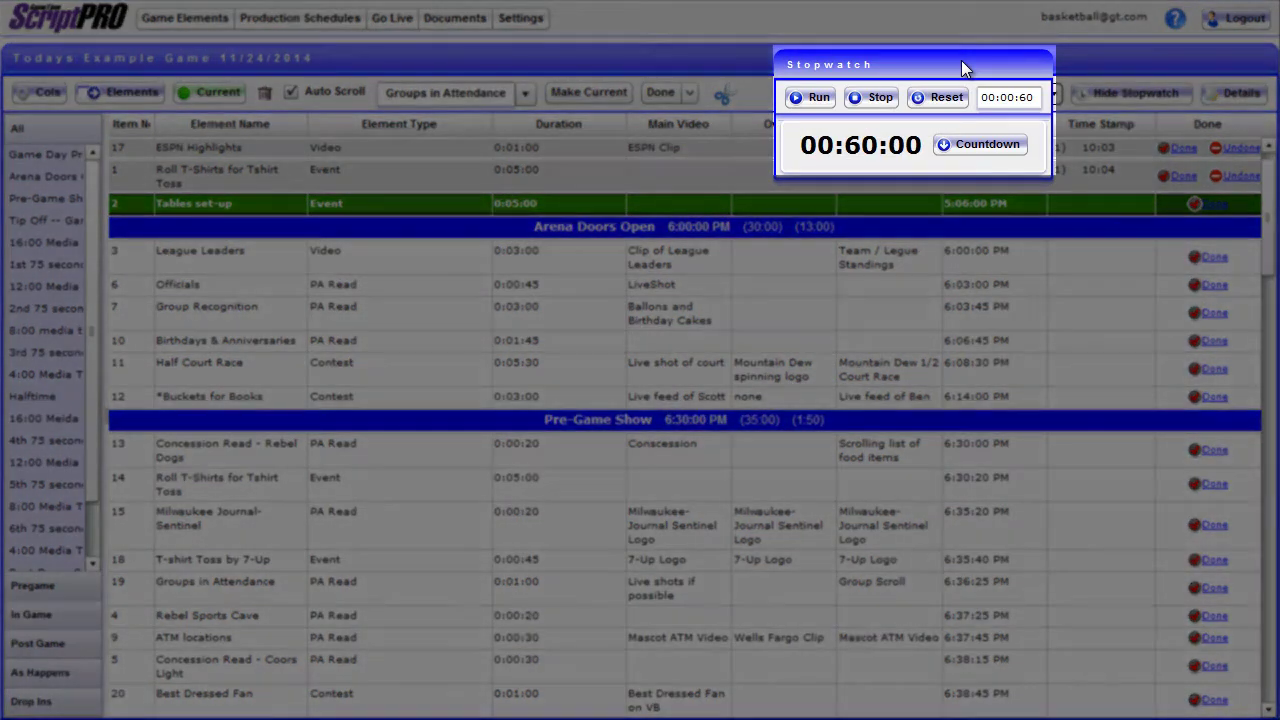
pyautogui.click(976, 144)
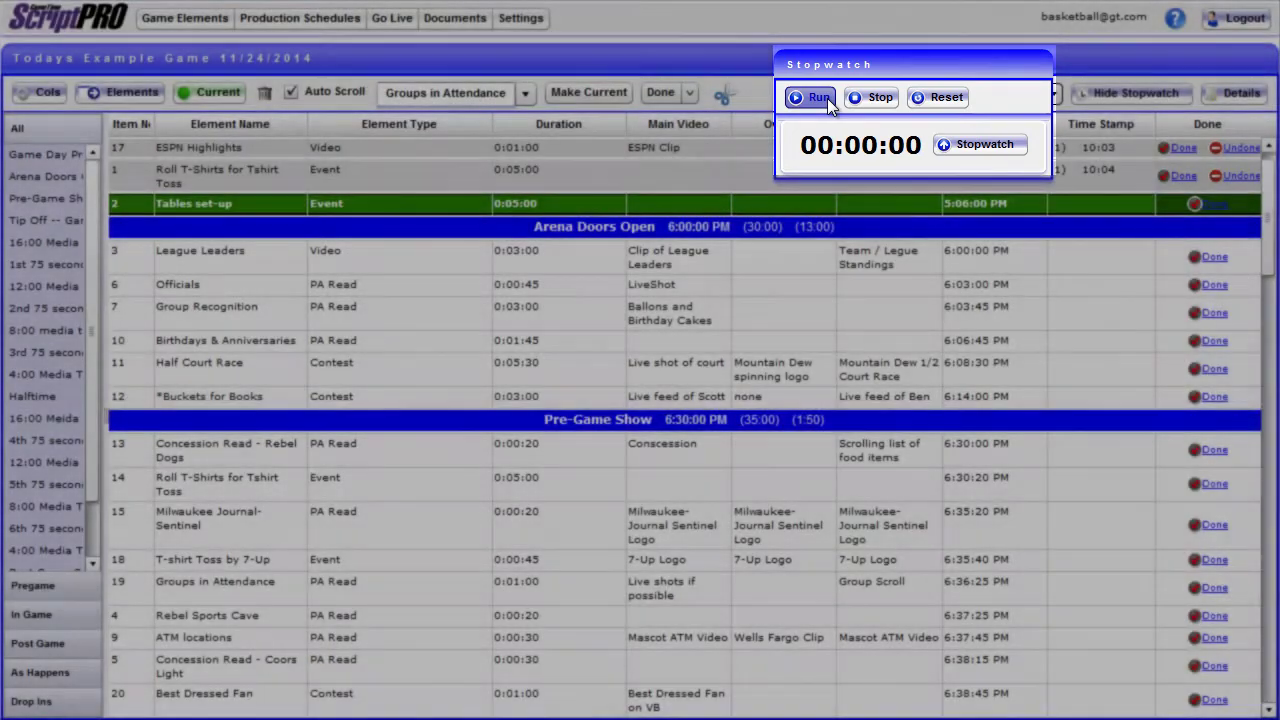
pyautogui.click(827, 98)
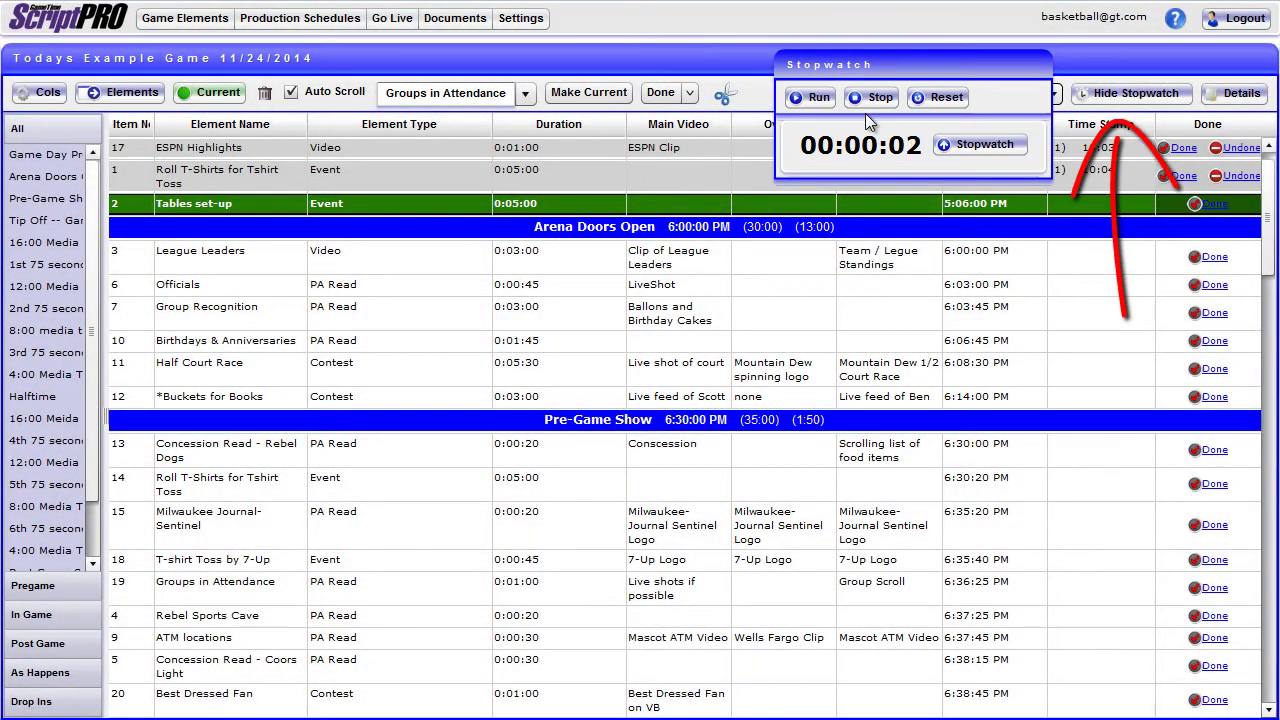
pyautogui.click(1105, 97)
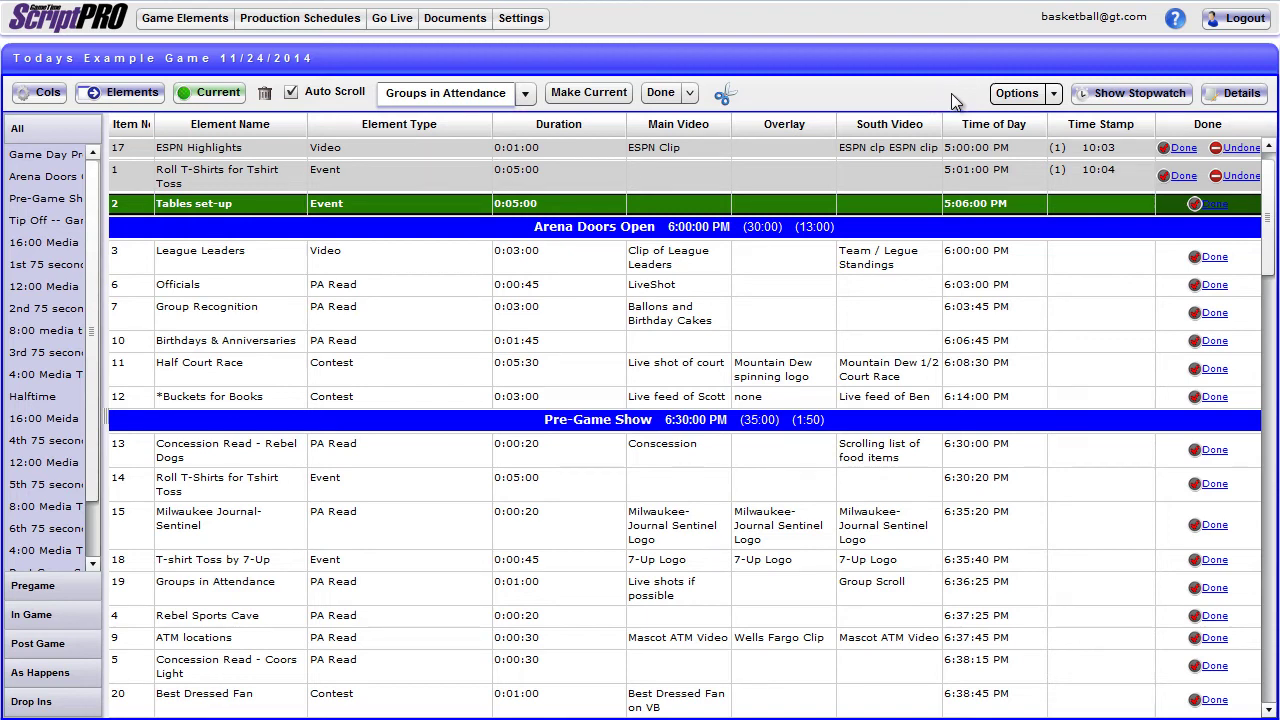
pyautogui.click(1222, 100)
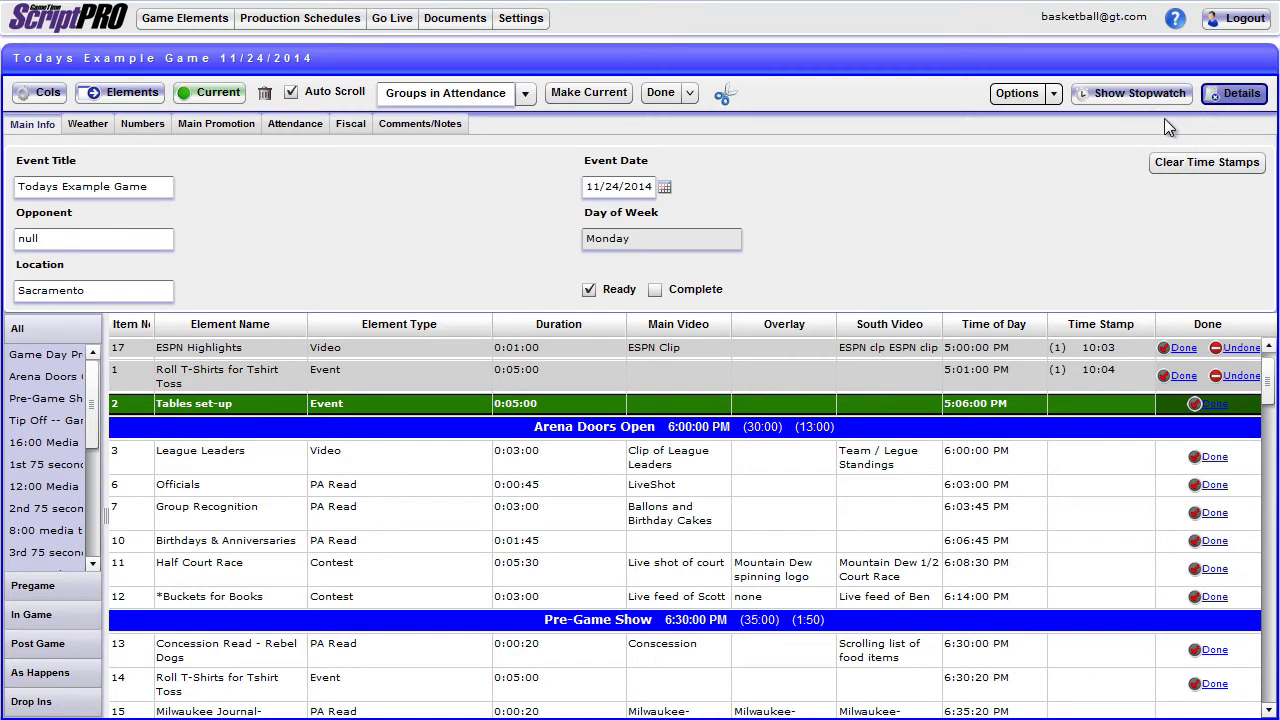
pyautogui.click(308, 129)
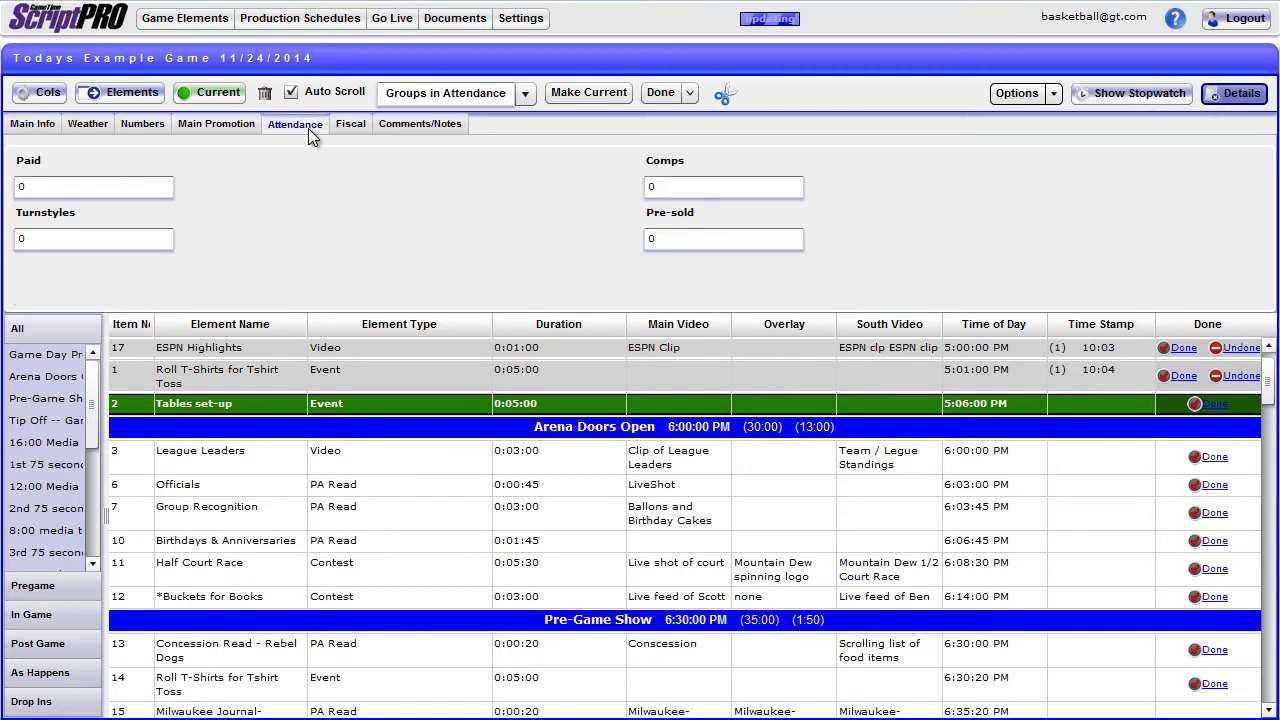
pyautogui.click(55, 124)
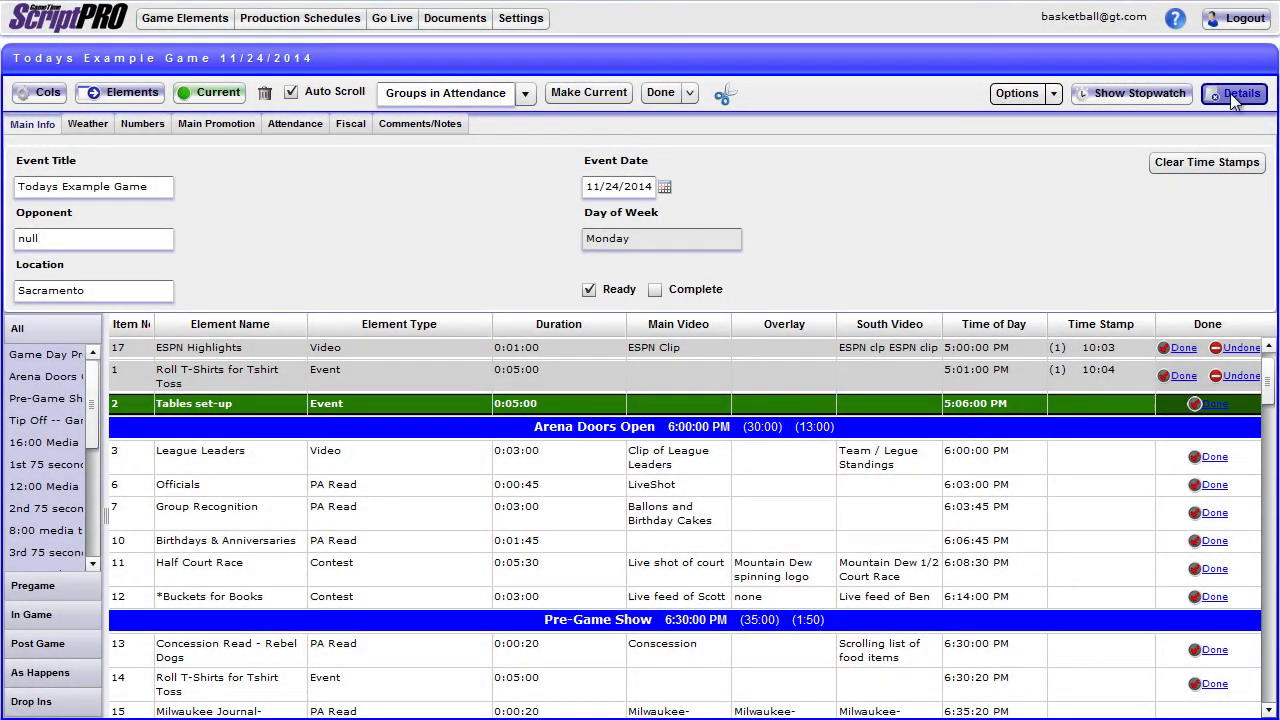
pyautogui.click(1236, 94)
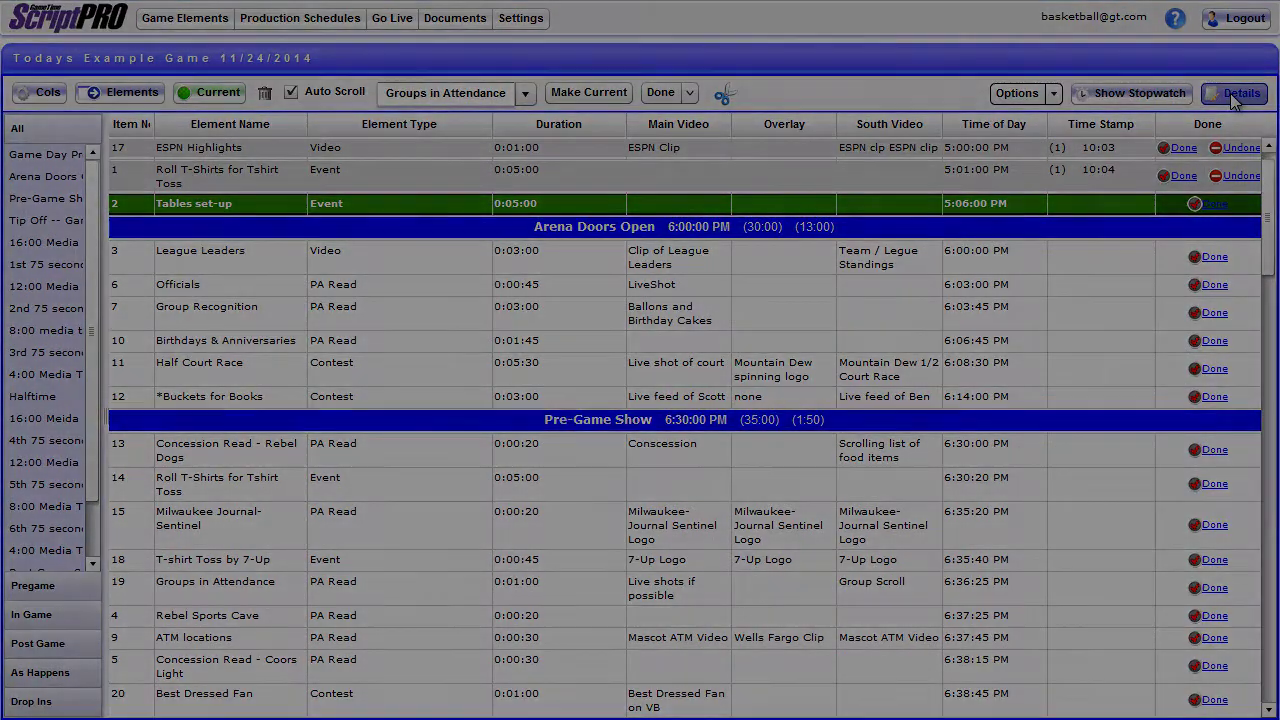